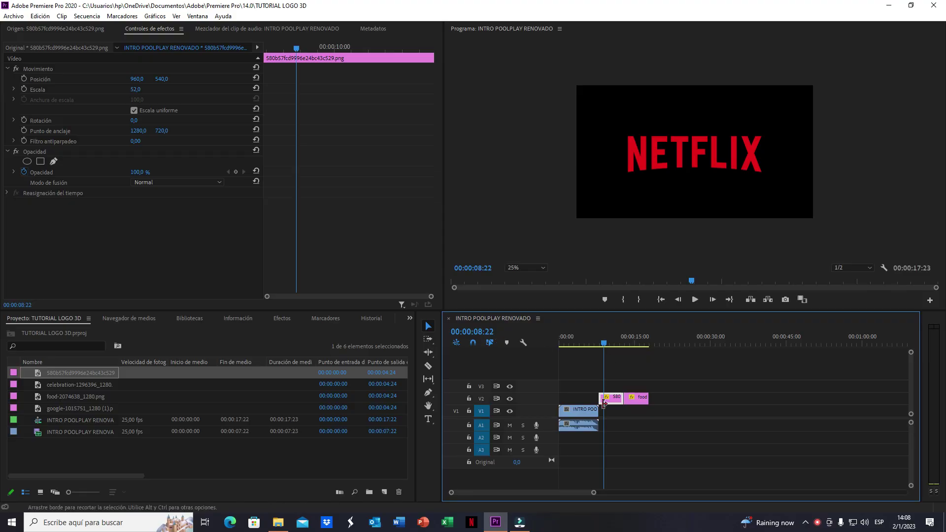
Step: Drag 3D básico from Efectos de vídeo > Perspectiva onto the Netflix logo clip on V2
click(410, 317)
click(424, 373)
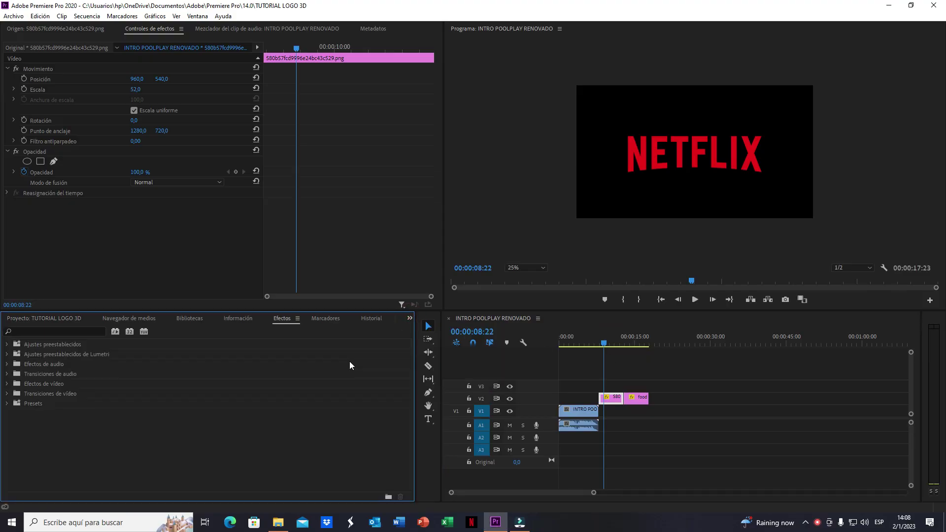
click(7, 384)
scroll(105, 434, down, 3)
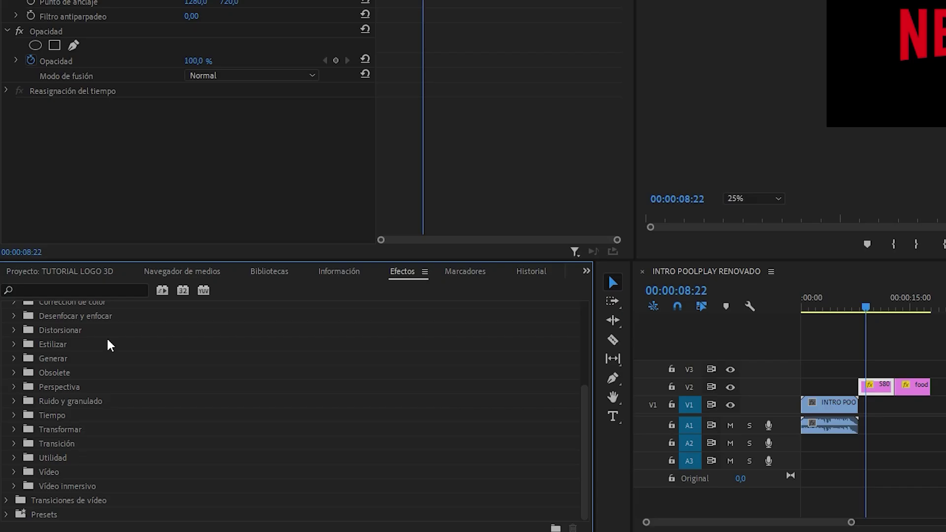
scroll(106, 370, up, 1)
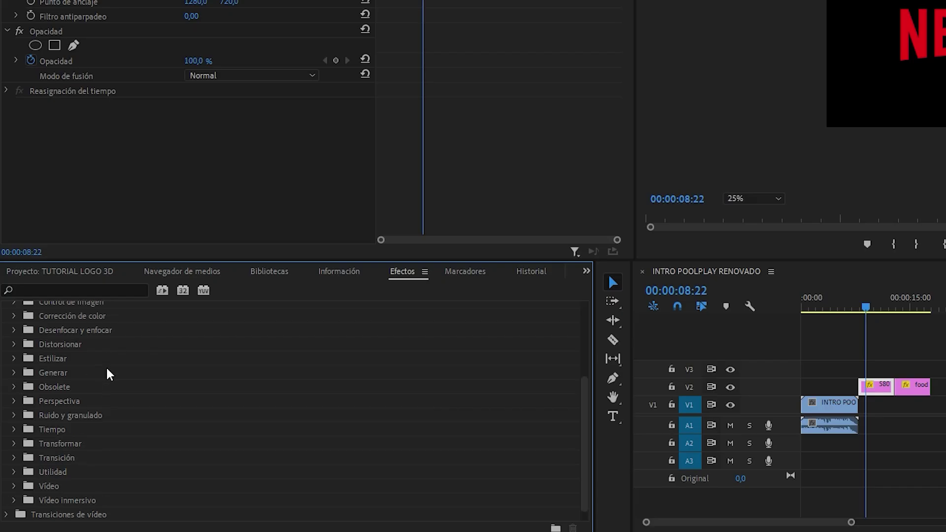
click(14, 400)
mouse_move(64, 414)
mouse_down()
mouse_move(436, 392)
mouse_move(876, 386)
mouse_up()
Step: At the clip start, set Girar to 24°, adjust the distance, and turn on the specular highlight
click(150, 127)
key(Up)
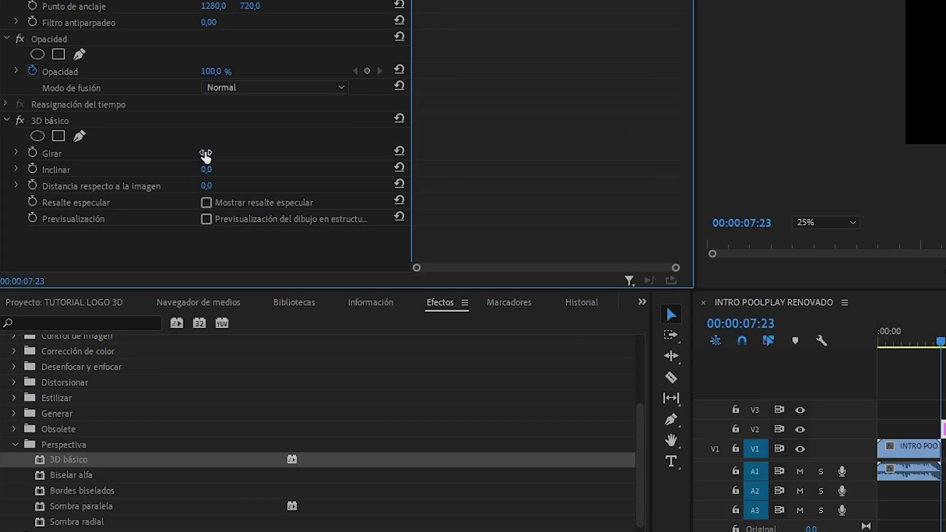
drag(206, 152, 216, 170)
drag(209, 186, 223, 186)
click(206, 203)
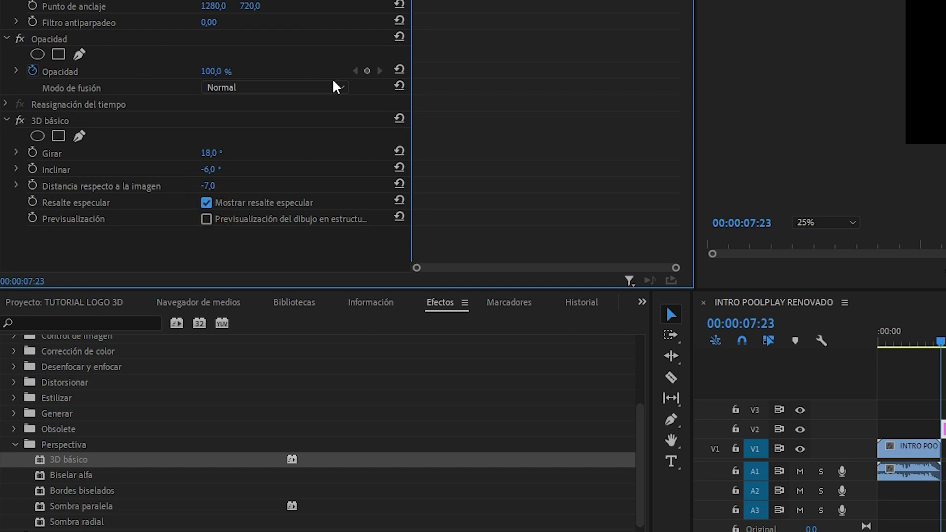
drag(209, 157, 214, 156)
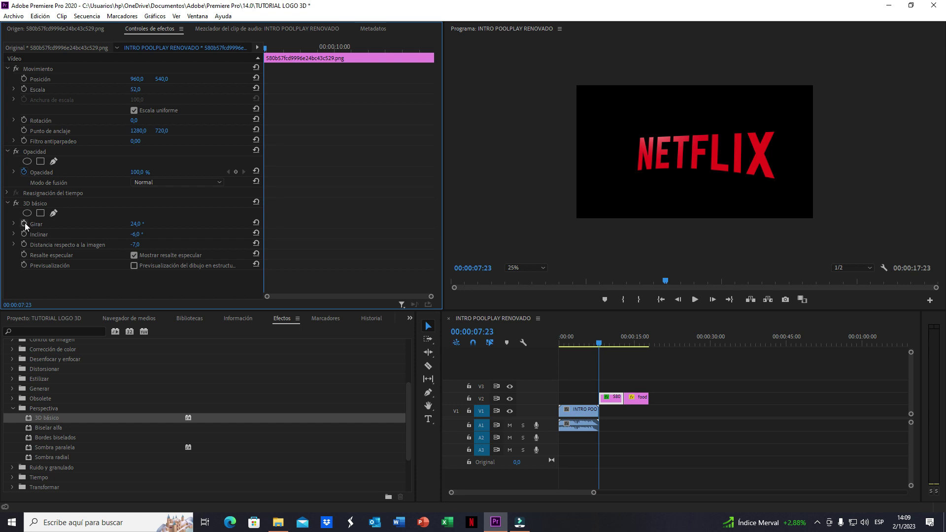
Step: Keyframe Girar so the logo swivels back to 0° at 00:00:08:21
click(25, 223)
click(295, 48)
mouse_move(133, 223)
mouse_down()
mouse_move(124, 224)
mouse_move(145, 225)
mouse_up()
Step: Add a Girar keyframe near 00:00:09:12, nudge it slightly earlier, and select its value
click(280, 48)
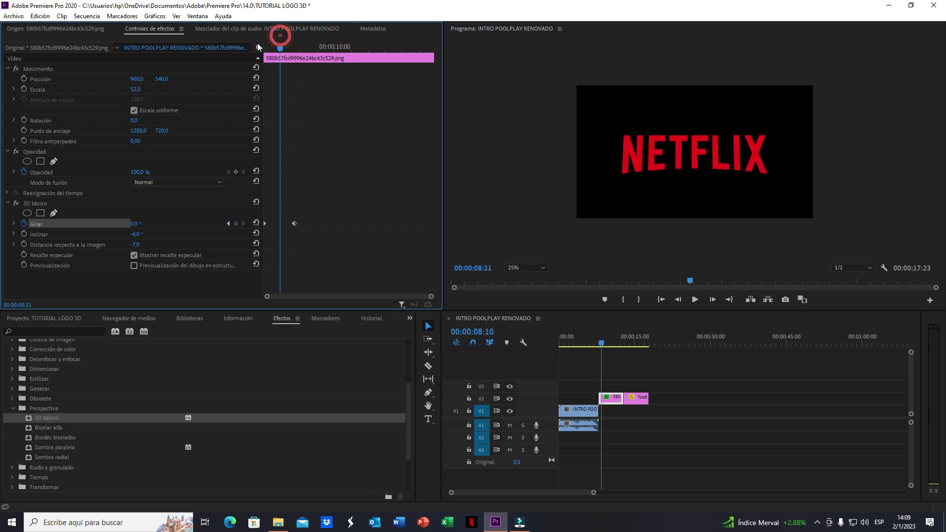
mouse_move(273, 50)
mouse_down()
mouse_move(320, 63)
mouse_move(264, 47)
mouse_up()
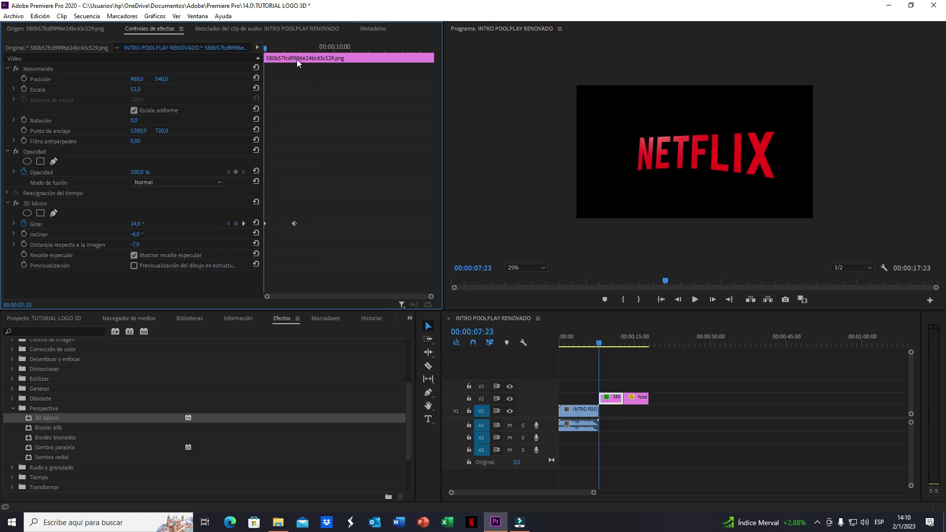
drag(265, 48, 319, 57)
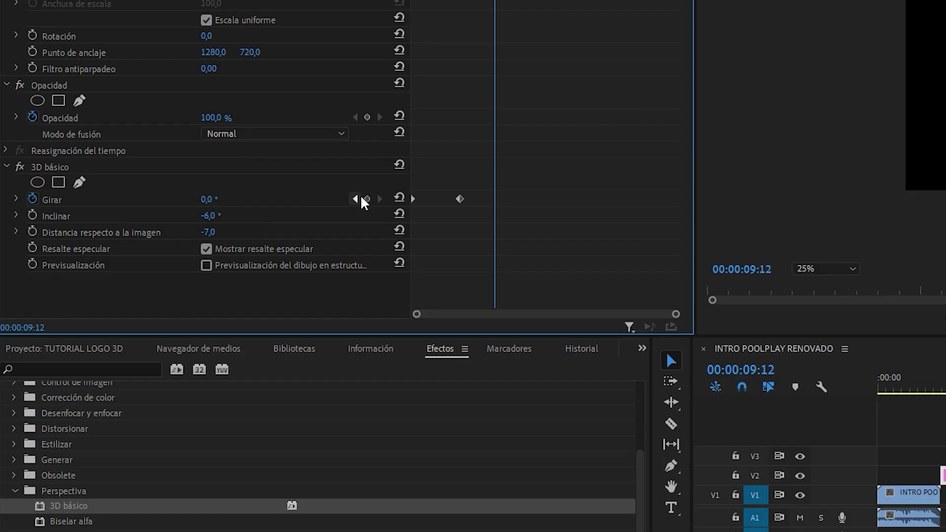
click(235, 223)
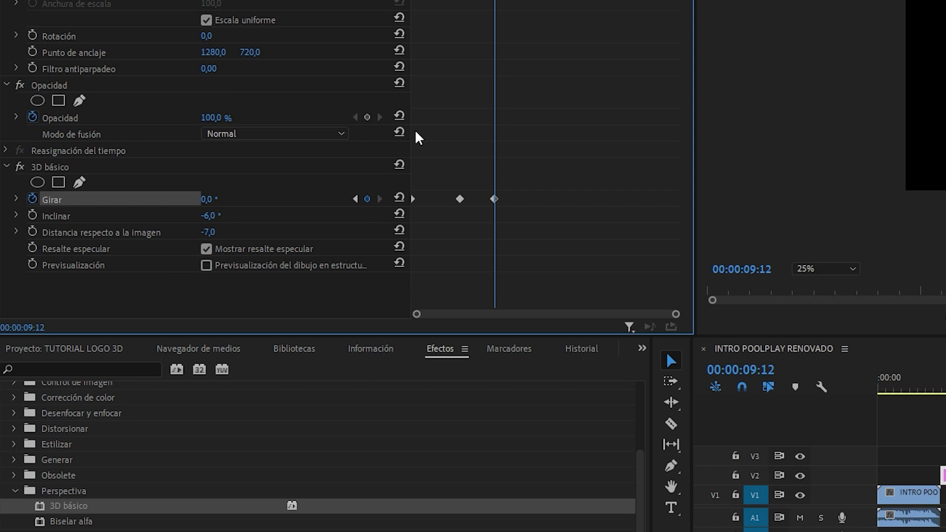
drag(494, 199, 483, 199)
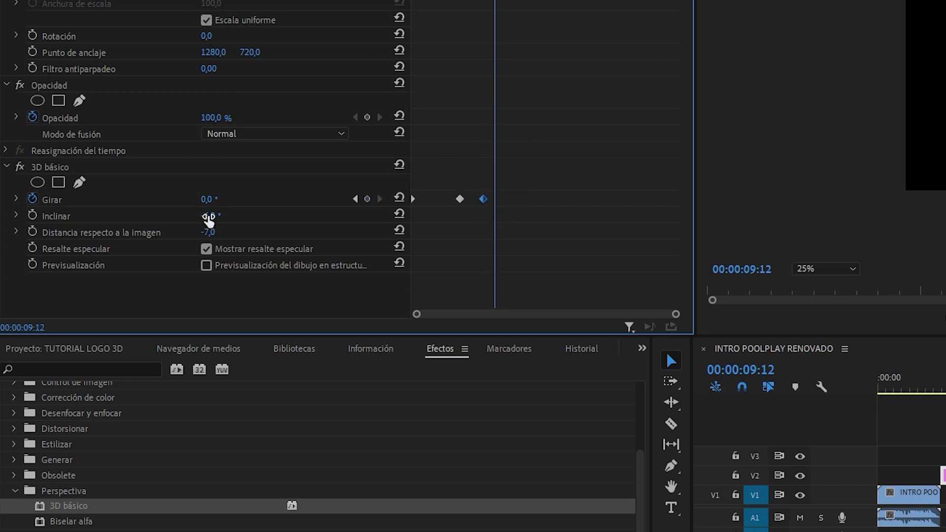
click(209, 200)
Step: Keyframe Rotación with two keyframes, change the rotation angle, and slide them into place
key(Up)
click(32, 36)
click(415, 35)
drag(431, 36, 494, 36)
drag(206, 36, 170, 37)
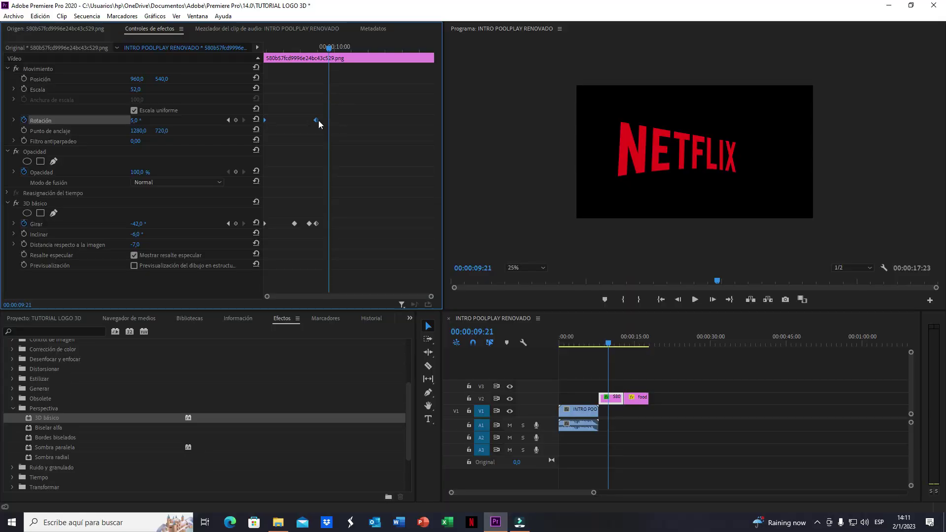
drag(316, 120, 376, 128)
mouse_move(321, 54)
mouse_down()
mouse_move(338, 56)
mouse_move(269, 56)
mouse_move(329, 90)
mouse_up()
click(315, 224)
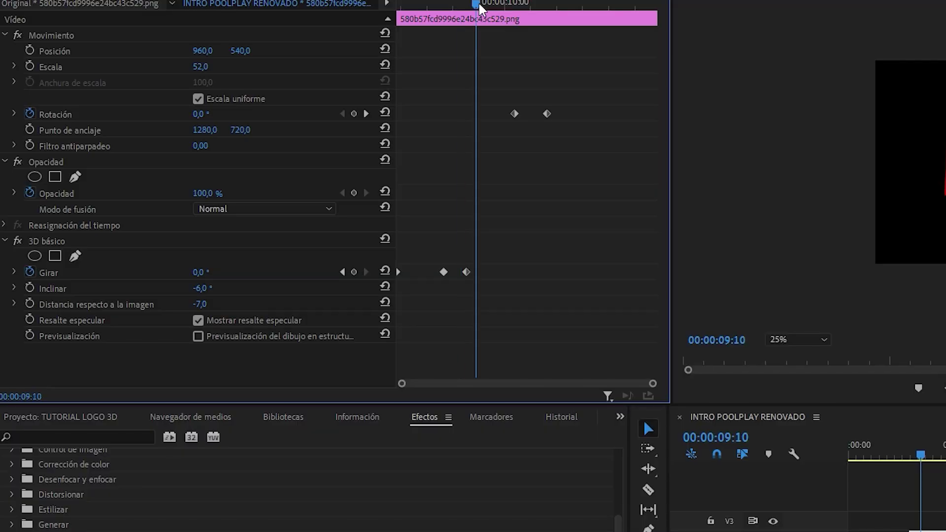
drag(515, 114, 476, 114)
drag(546, 114, 515, 114)
Step: Around 00:00:09:09, adjust the tilt and add a 0° Girar keyframe moved slightly earlier
drag(453, 3, 552, 6)
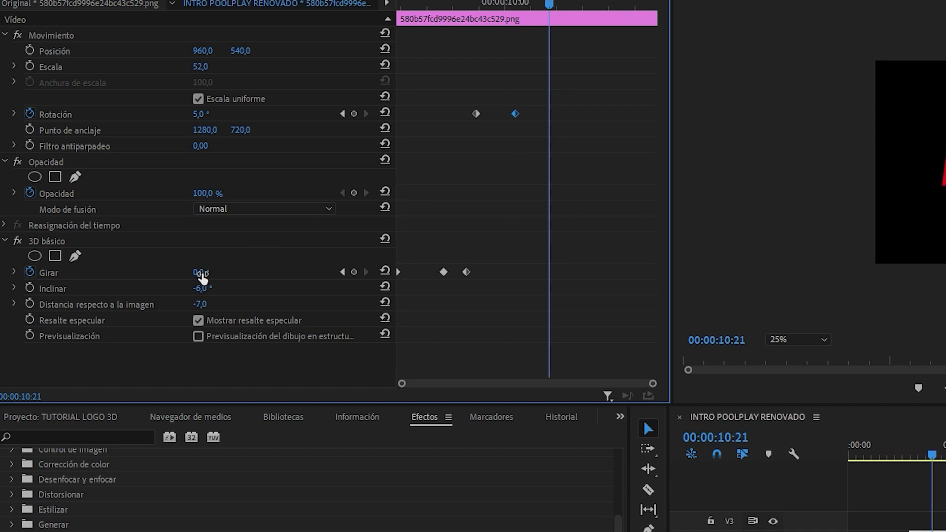
drag(200, 292, 206, 291)
click(354, 272)
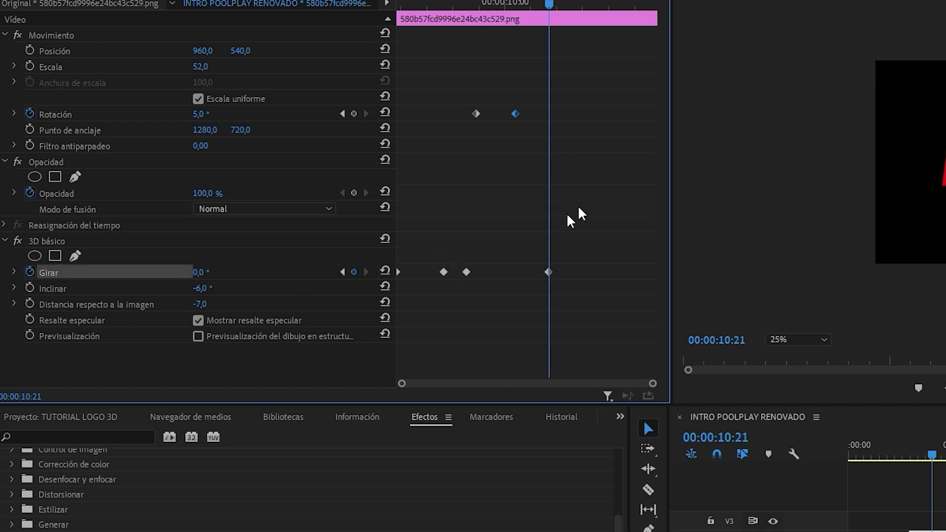
drag(549, 272, 515, 272)
drag(203, 292, 209, 292)
Step: Keyframe Inclinar, tilting the logo to -27°, and shift the tilt keyframes earlier
click(30, 288)
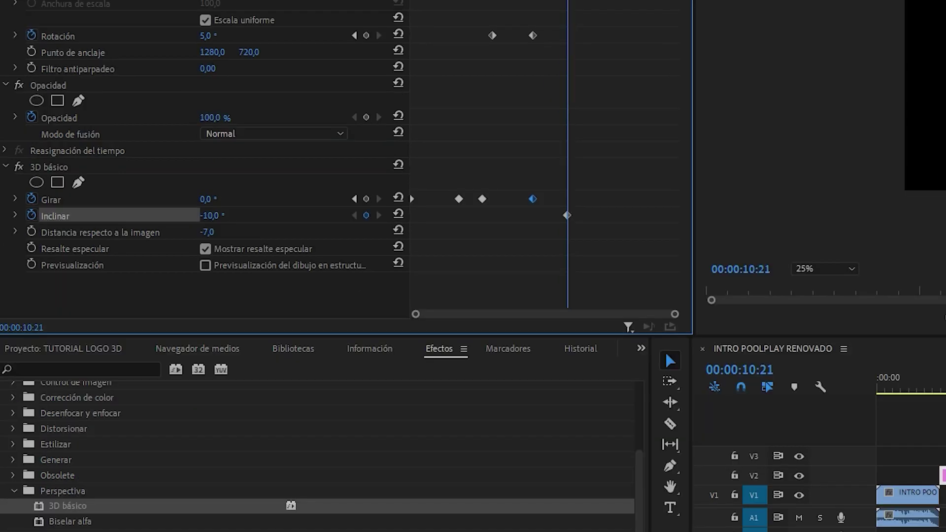
key(Up)
drag(214, 221, 205, 221)
drag(341, 47, 278, 62)
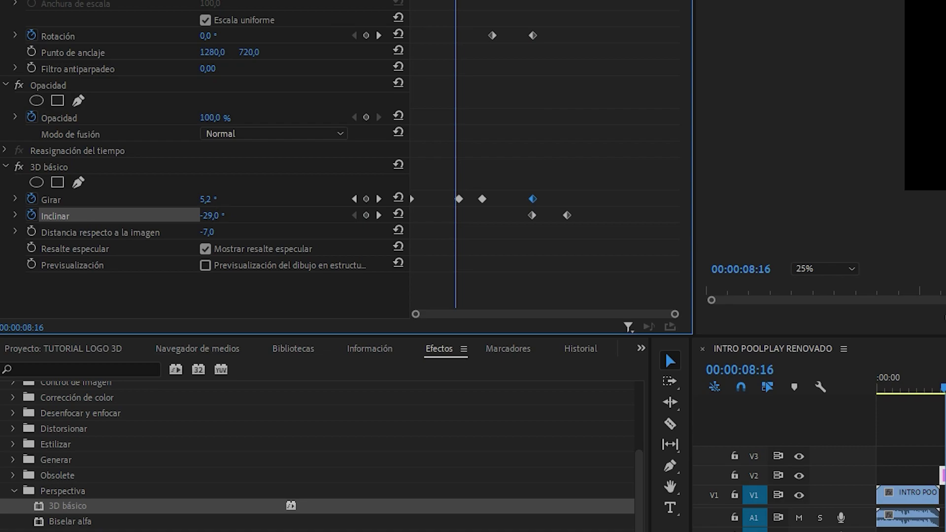
key(space)
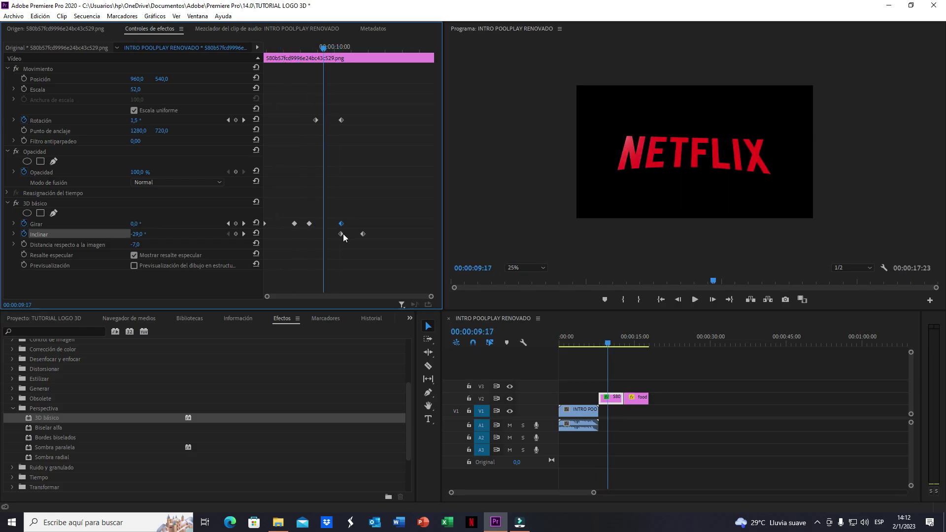
drag(362, 234, 316, 234)
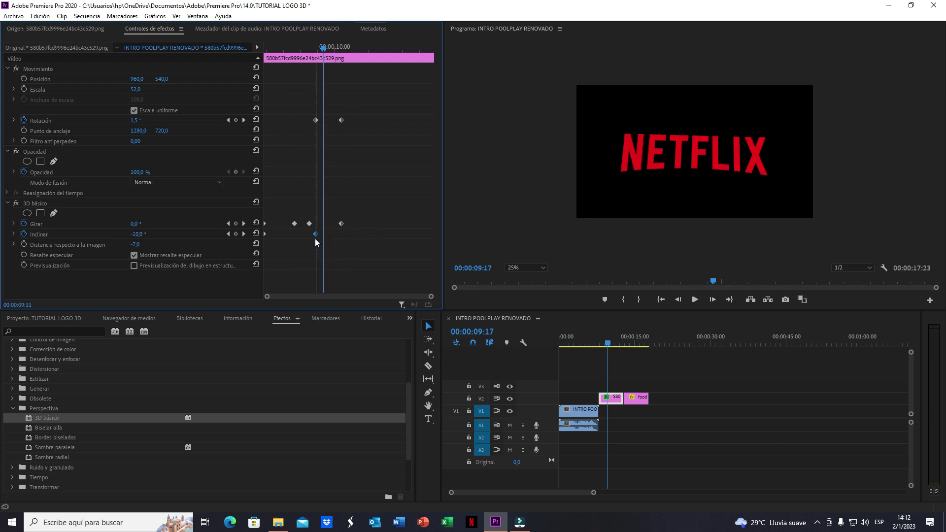
drag(136, 234, 143, 234)
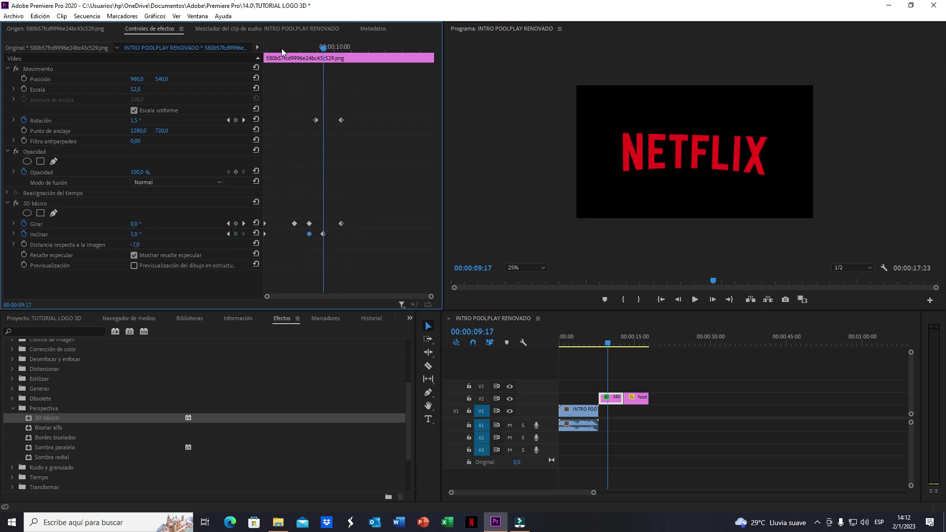
drag(283, 51, 312, 50)
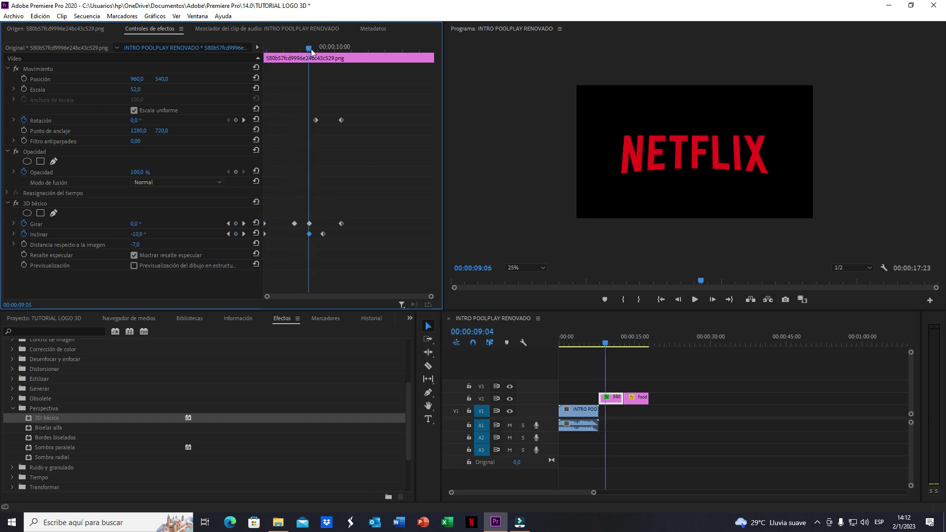
drag(311, 51, 302, 51)
Step: Delete both Rotación keyframes, reset rotation to 0°, and preview from the first frame
drag(366, 105, 284, 137)
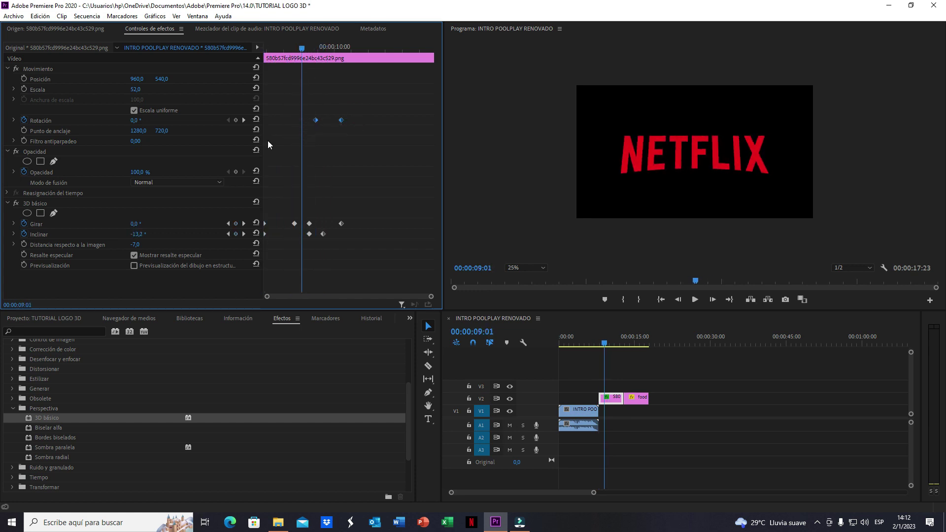
key(Delete)
click(286, 131)
drag(283, 60, 250, 62)
key(Left)
key(Left)
key(Left)
drag(274, 60, 363, 58)
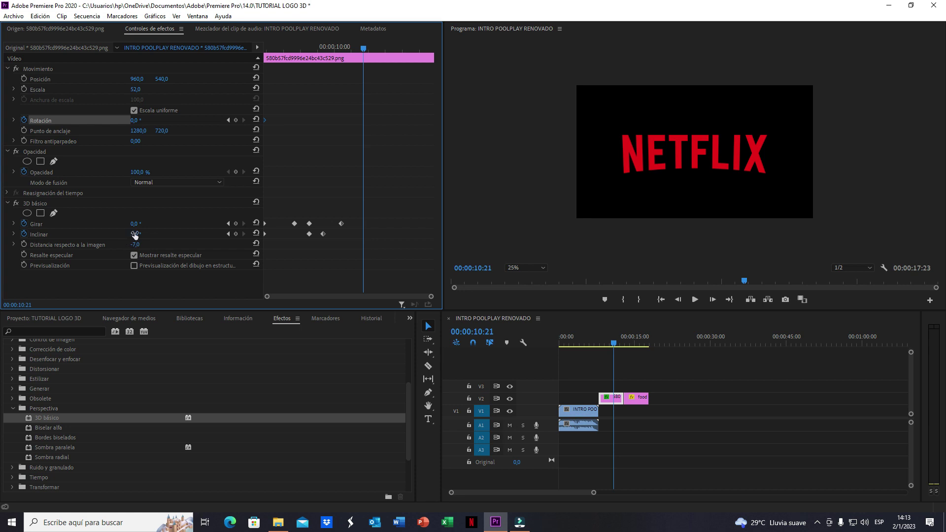
Step: Add Girar and Inclinar keyframes at 00:00:10:21 and swivel the logo to 25° at 00:00:11:09
click(235, 224)
click(235, 233)
drag(363, 48, 380, 47)
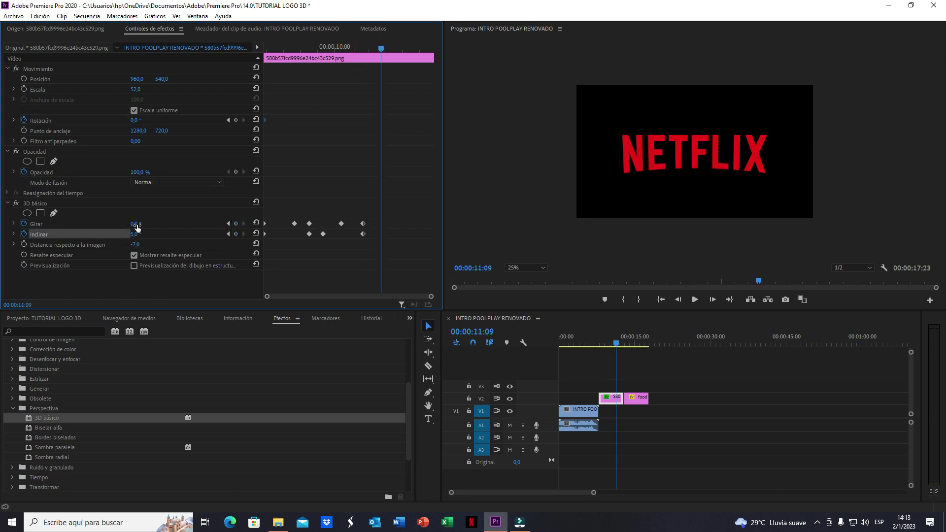
drag(135, 224, 132, 223)
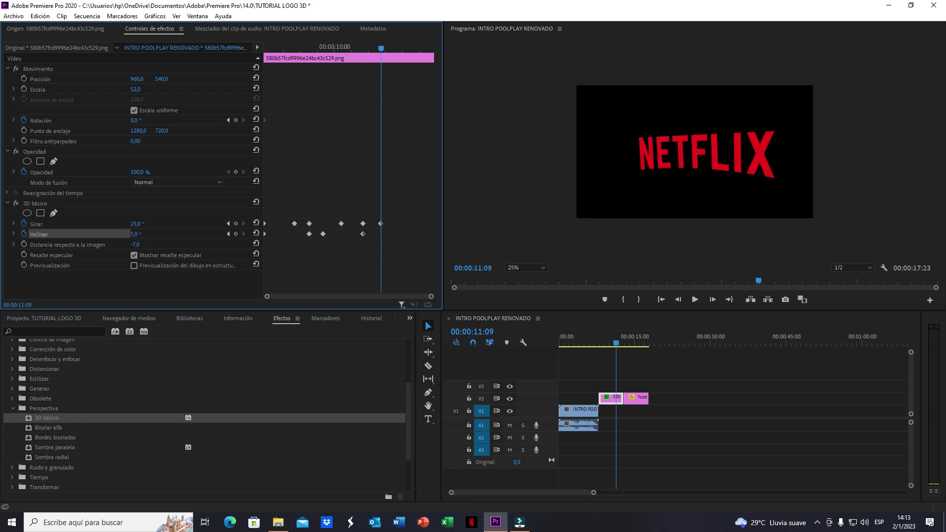
drag(364, 48, 396, 45)
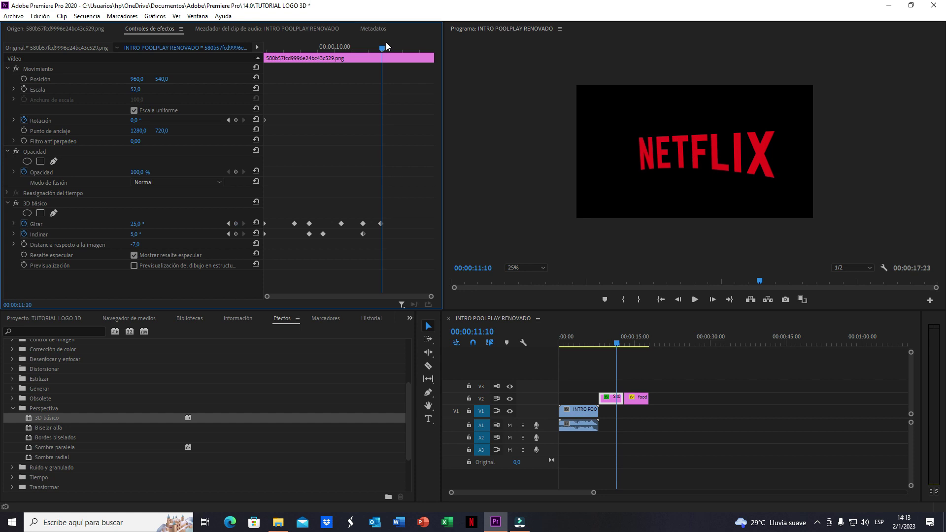
Step: Add a tilt keyframe and set Inclinar to -14° at 00:00:12:05
click(235, 234)
click(410, 49)
text(-14)
key(Return)
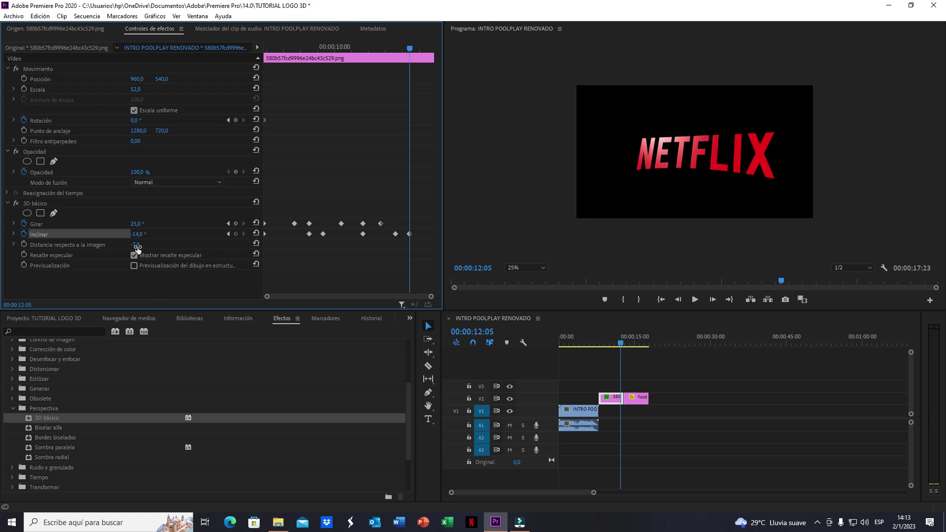
Step: Keyframe Distancia from -7 at 00:00:11:12 to farther at 00:00:12:05, and apply Suavizar entrada to Girar keyframes
click(24, 245)
drag(409, 244, 386, 244)
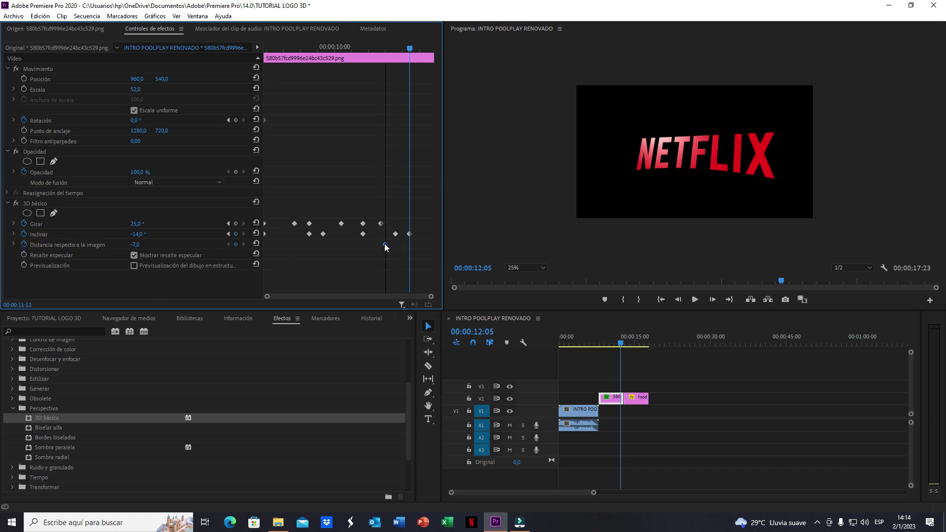
drag(136, 245, 145, 245)
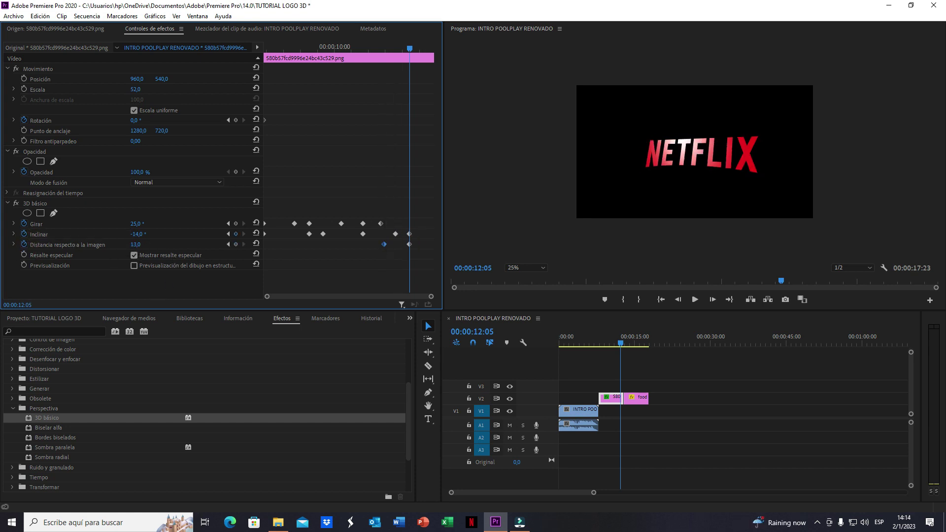
mouse_move(371, 45)
mouse_down()
mouse_move(421, 48)
mouse_move(405, 54)
mouse_up()
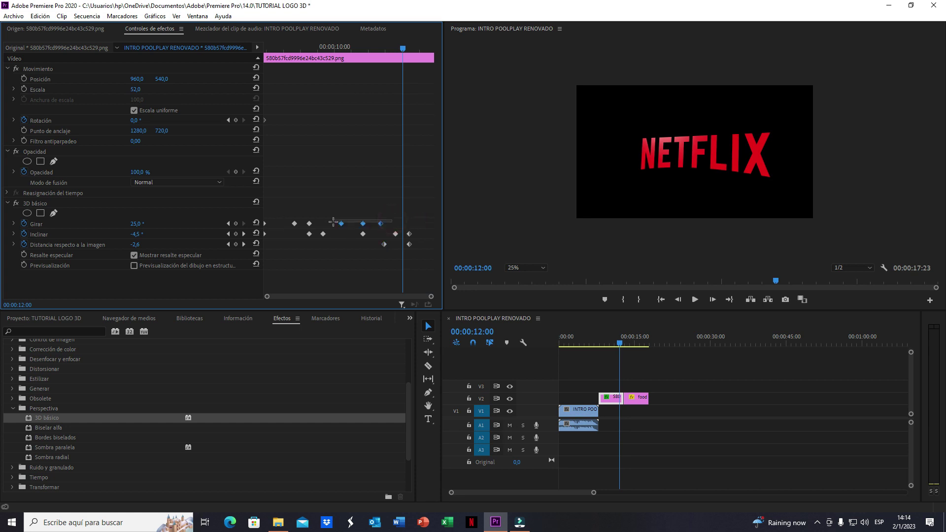
right_click(380, 225)
click(421, 364)
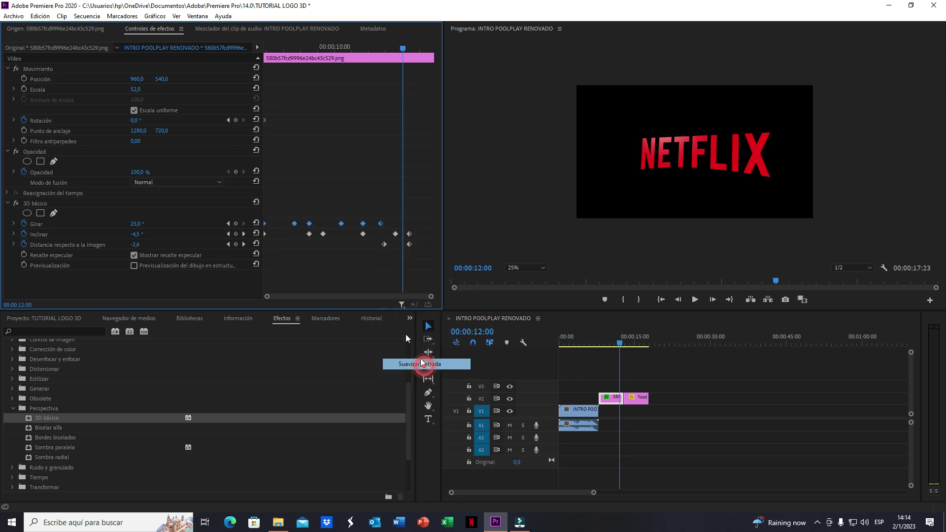
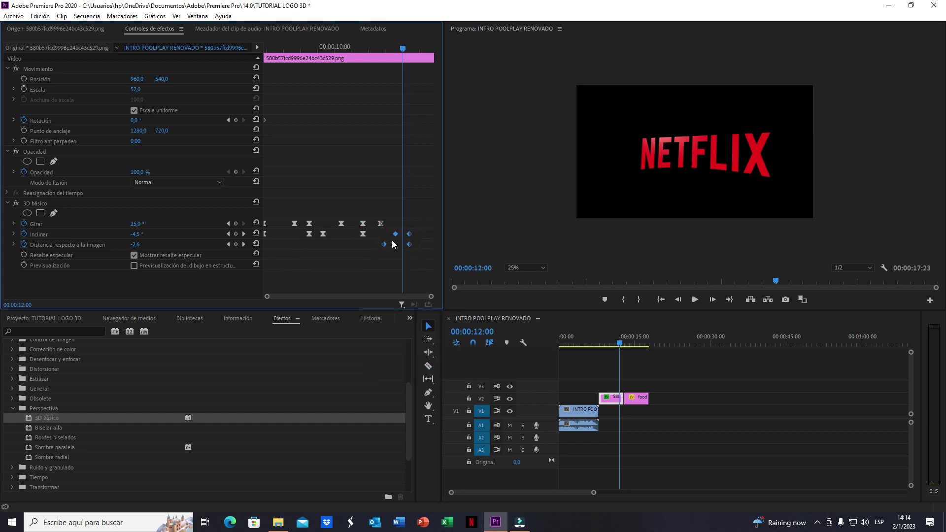
Step: Apply Ease to the tilt and distance keyframes and play the logo animation from the start
right_click(393, 243)
click(418, 384)
click(325, 262)
key(Up)
key(space)
key(Up)
key(Left)
Step: Box-select all the swivel keyframes and expand Swivel to reveal its value and speed graphs
drag(327, 220, 286, 224)
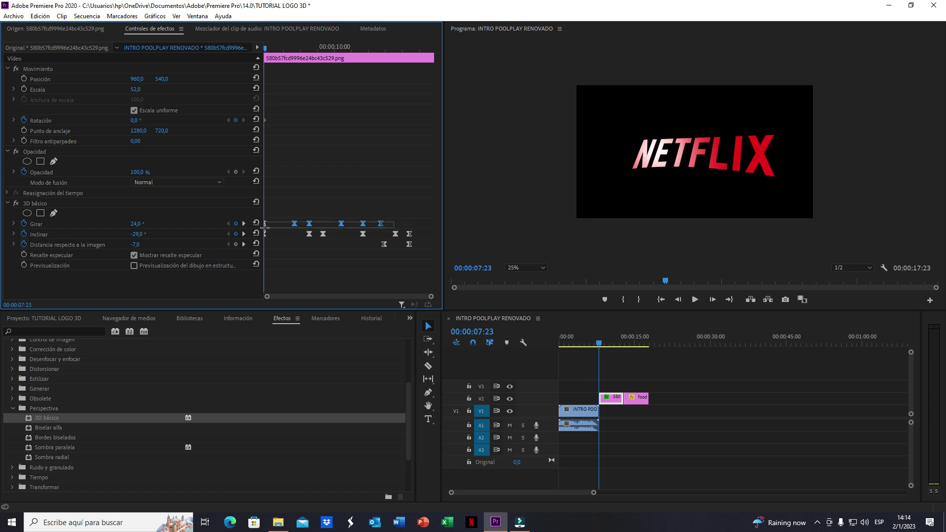
drag(357, 223, 257, 225)
right_click(309, 224)
click(14, 225)
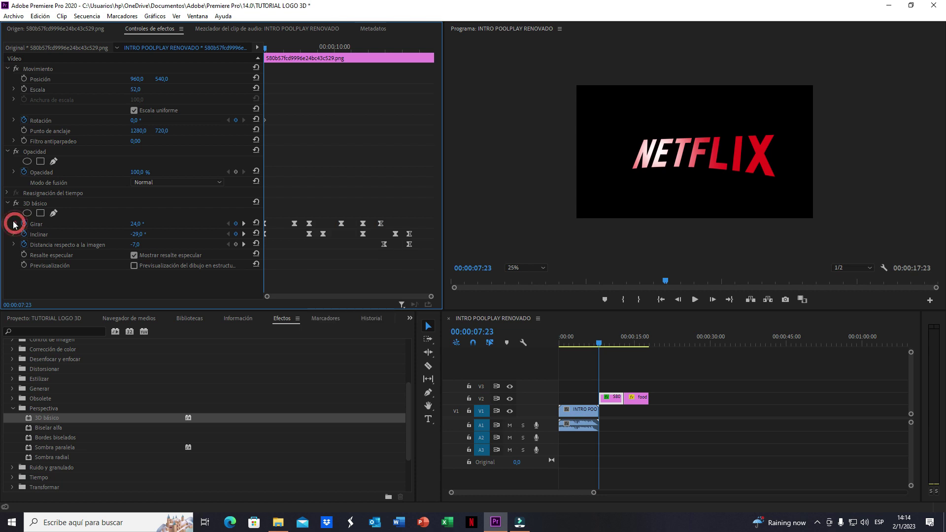
click(13, 224)
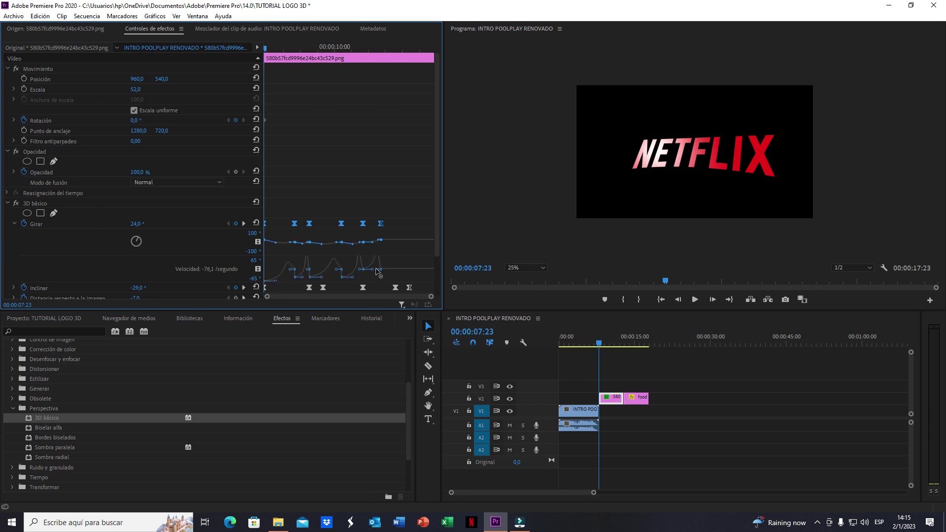
Step: Play back the logo animation from around the nine-second mark to review the swivel
mouse_move(274, 49)
mouse_down()
mouse_move(383, 59)
mouse_move(202, 71)
mouse_up()
key(space)
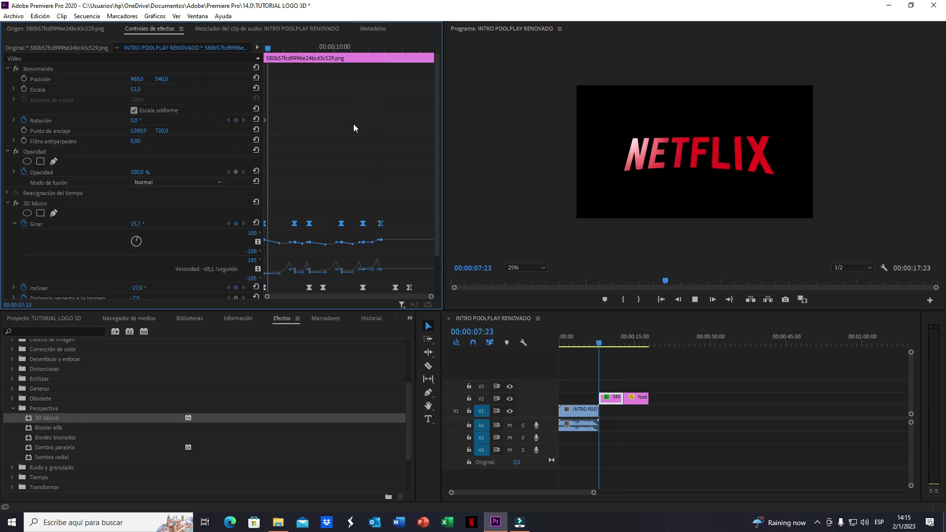
key(space)
click(277, 49)
key(space)
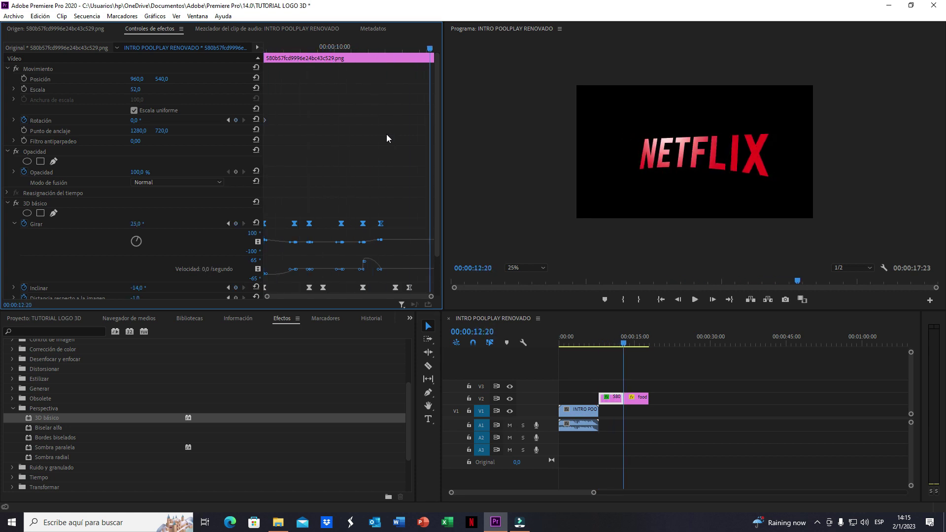
Step: At 00:00:09:07, drag the final swivel keyframes later in the Effect Controls timeline
click(310, 48)
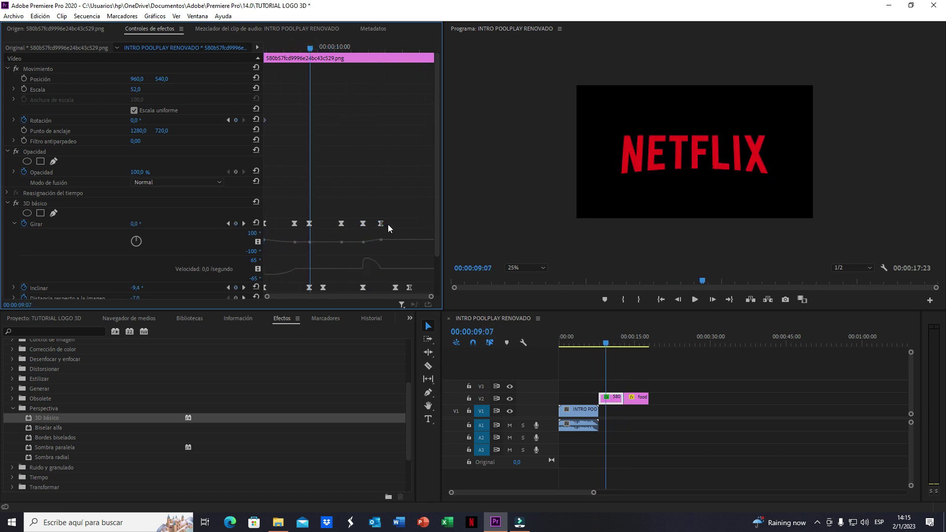
mouse_move(381, 224)
mouse_down()
mouse_move(414, 224)
mouse_move(401, 225)
mouse_up()
drag(309, 224, 329, 224)
drag(413, 223, 423, 224)
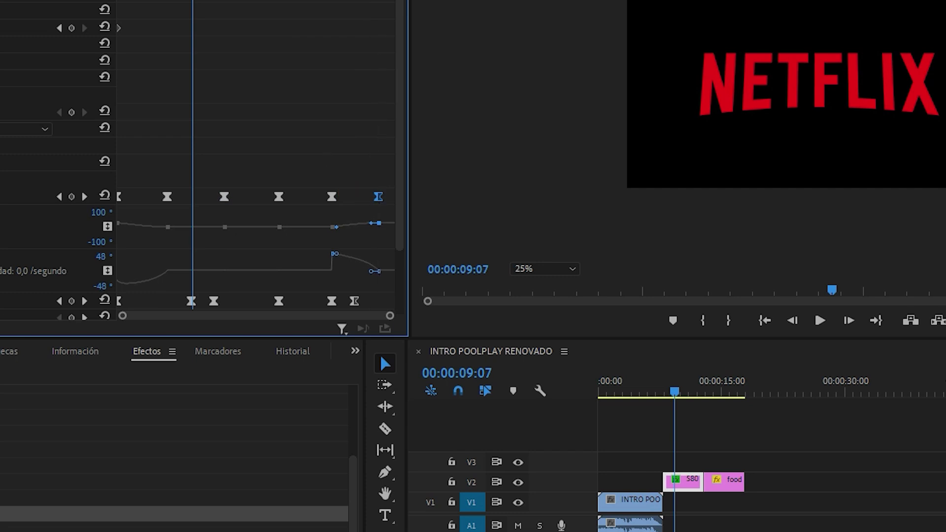
click(256, 46)
key(Up)
key(space)
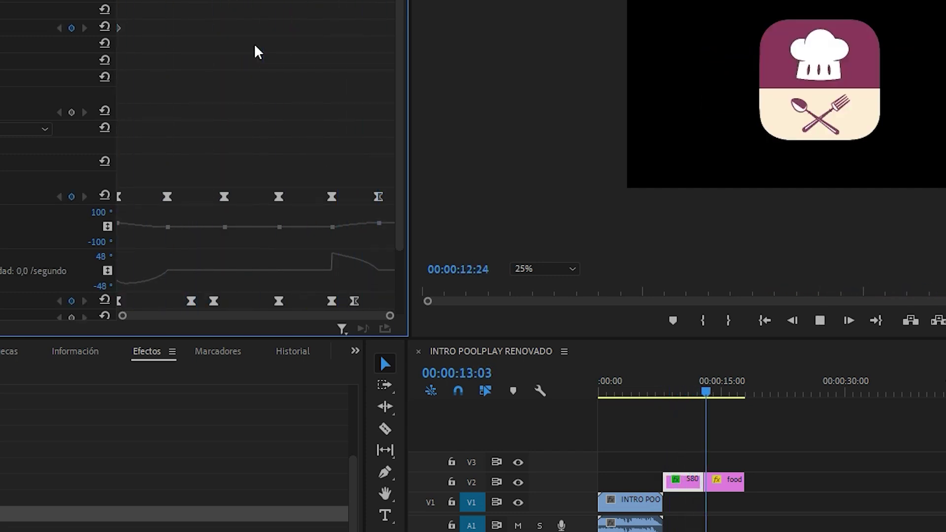
key(space)
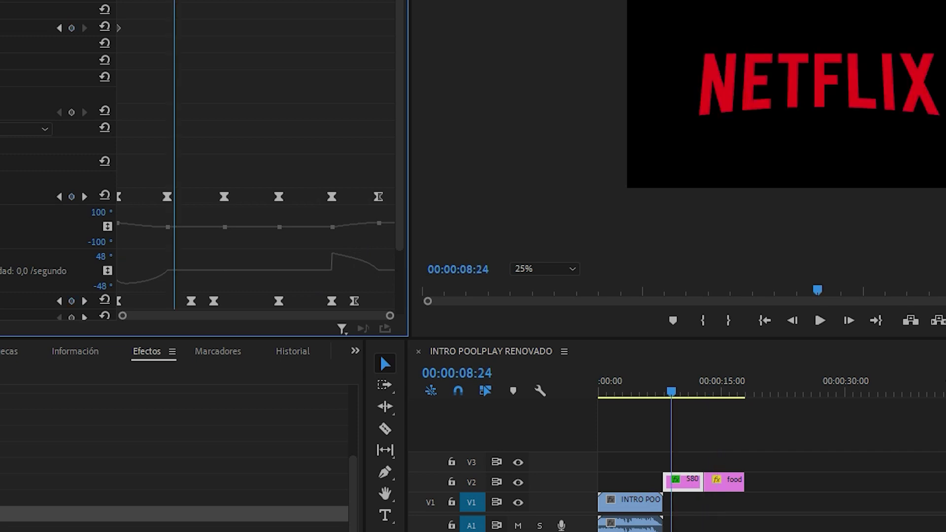
key(Up)
key(space)
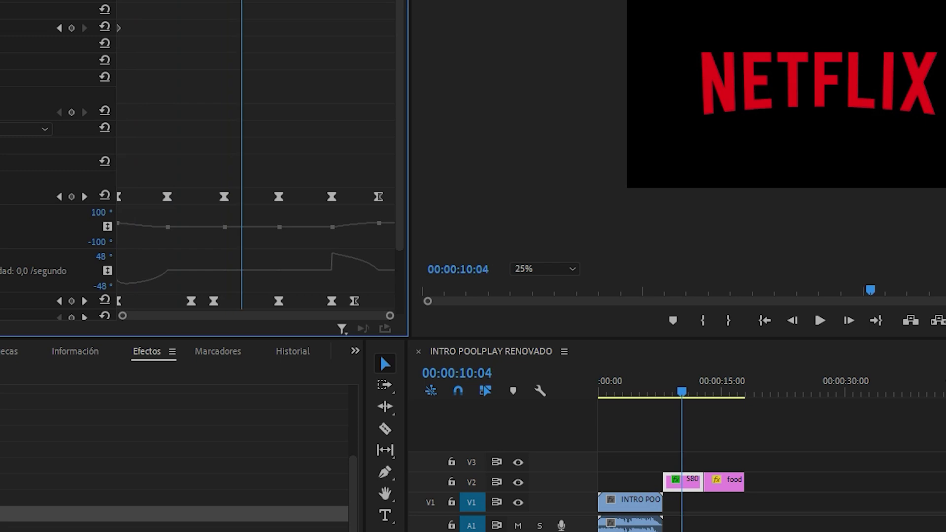
scroll(189, 24, down, 3)
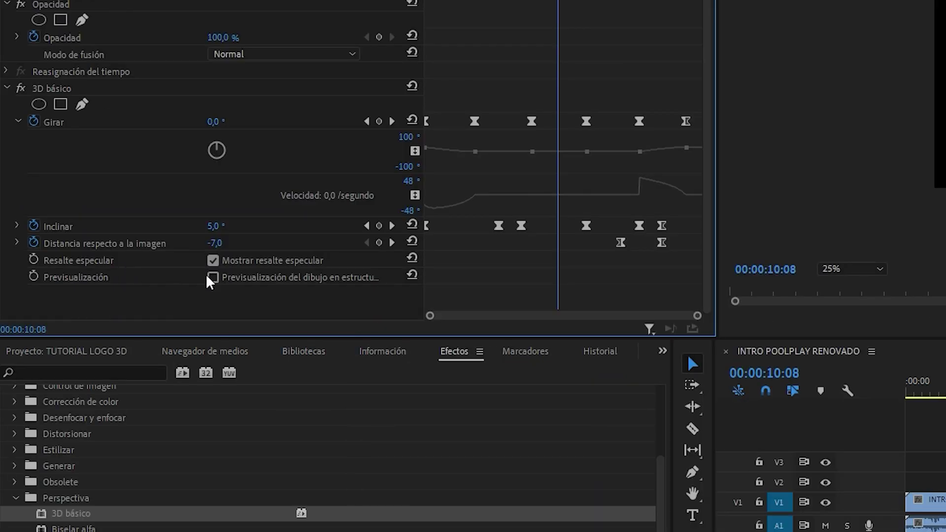
Step: Add a distance keyframe set to -36 and play back to check the depth change
click(379, 242)
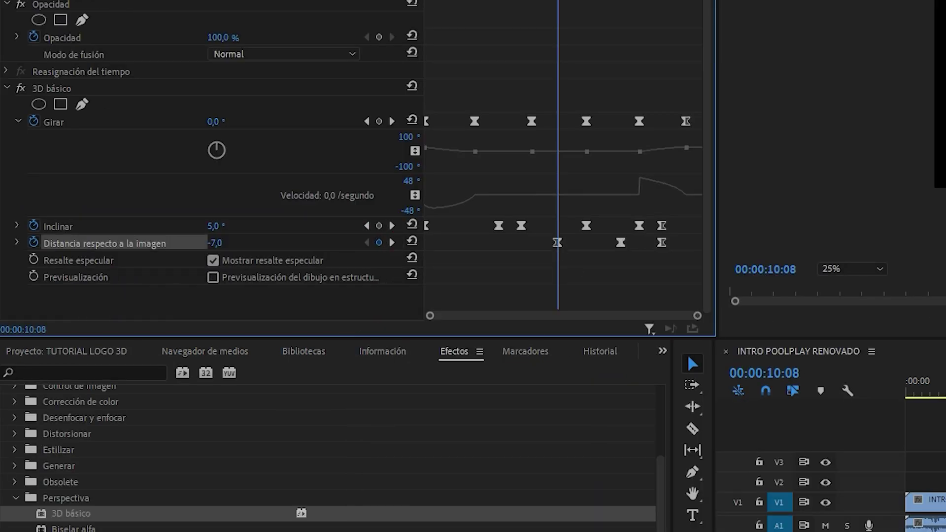
text(-36)
key(Return)
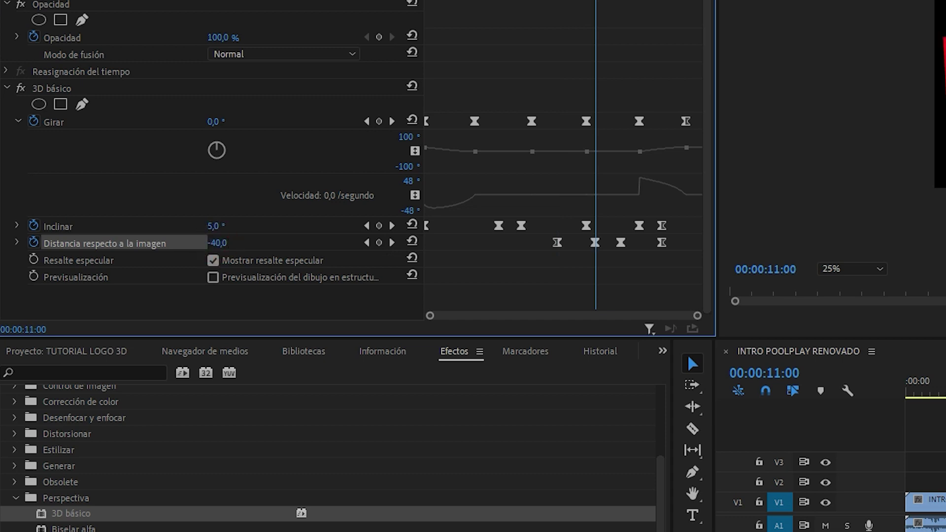
key(space)
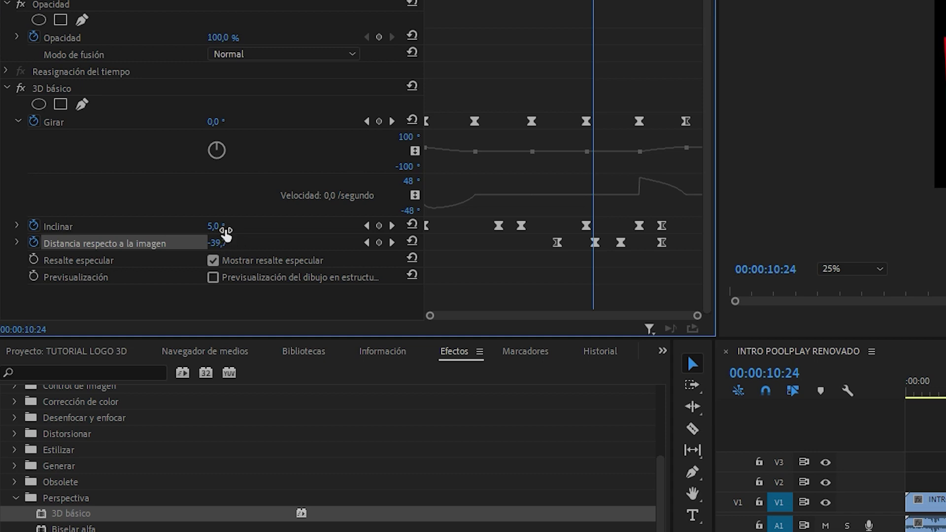
Step: Keyframe tilt 3.0°, swivel 2.0° and distance -39.7 at 10:24, then retime the tilt keyframes
click(215, 227)
drag(222, 246, 240, 239)
drag(209, 128, 210, 122)
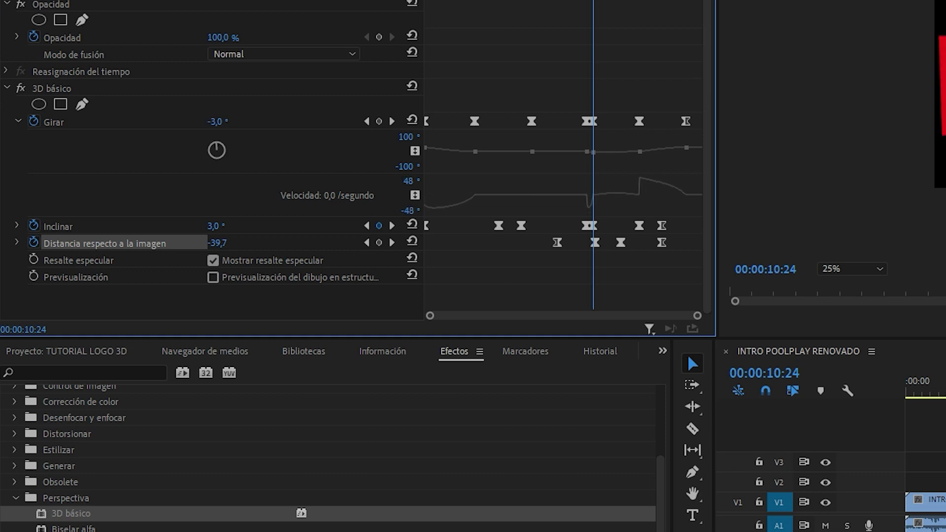
drag(586, 121, 567, 121)
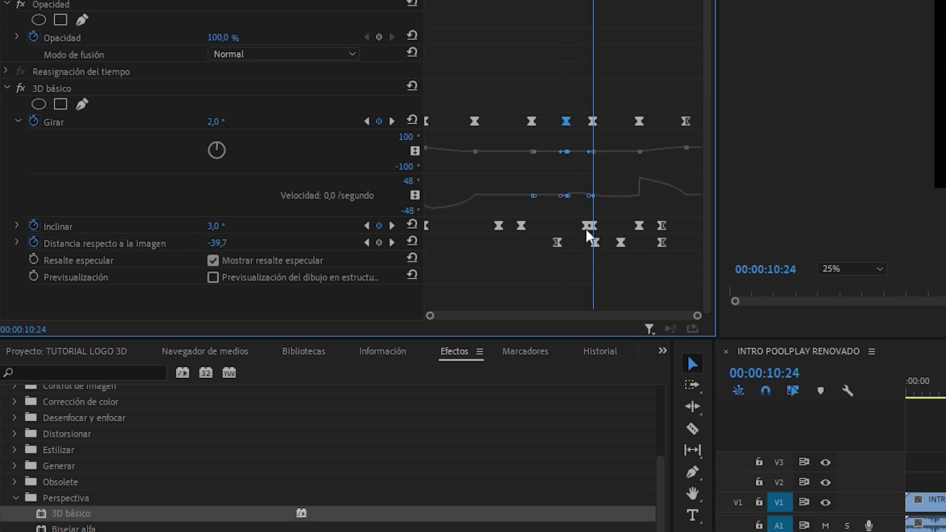
drag(586, 226, 556, 225)
mouse_move(74, 226)
mouse_down()
mouse_move(39, 225)
mouse_move(118, 225)
mouse_up()
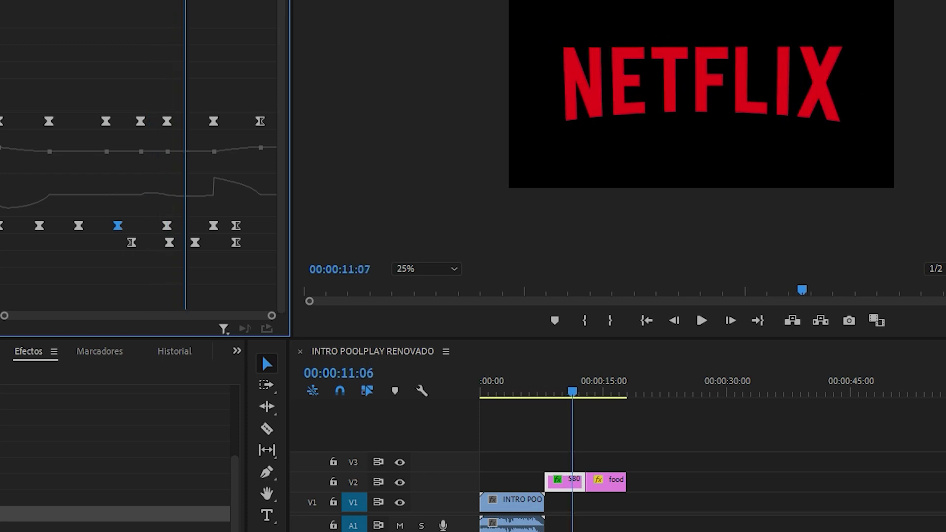
Step: Review the logo animation with J/L playback, stop it, and save the project with Ctrl+S
key(j)
key(j)
key(l)
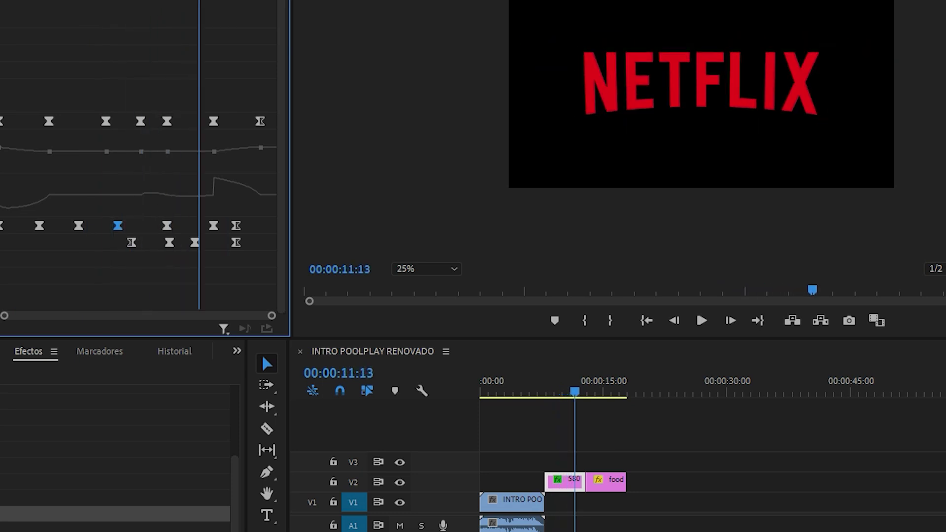
key(space)
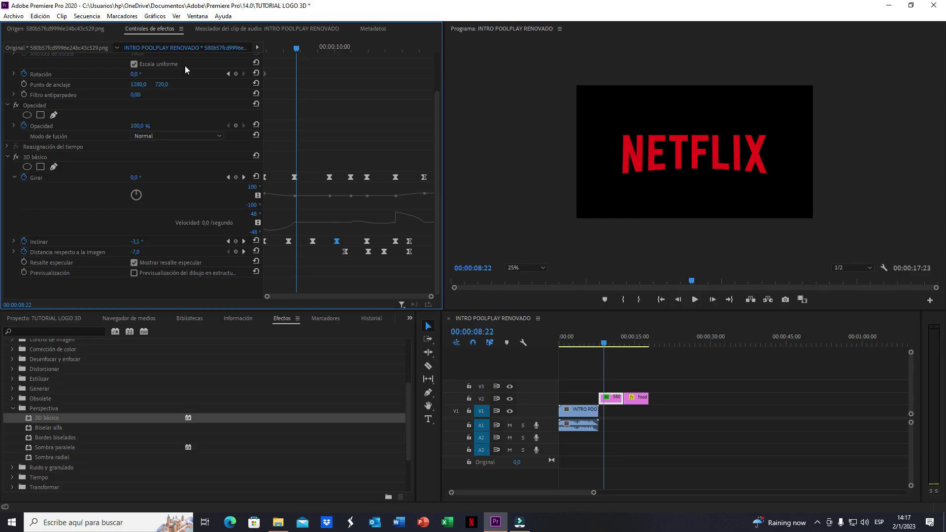
key(ctrl+s)
Step: Create a 1920×1080 Color Matte in pale pink F5EBEB and place it on V1 after the intro clip
click(411, 319)
click(426, 332)
click(385, 494)
click(399, 453)
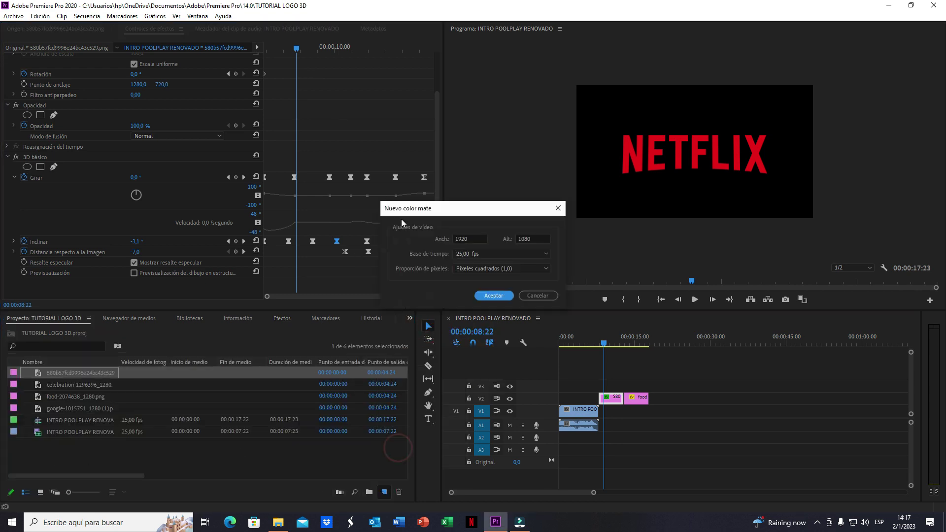
click(489, 297)
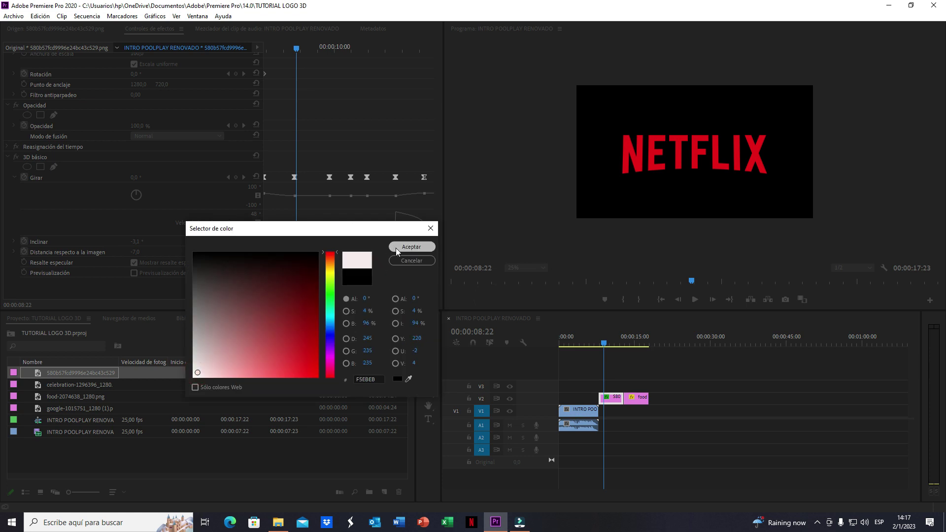
click(411, 247)
click(450, 276)
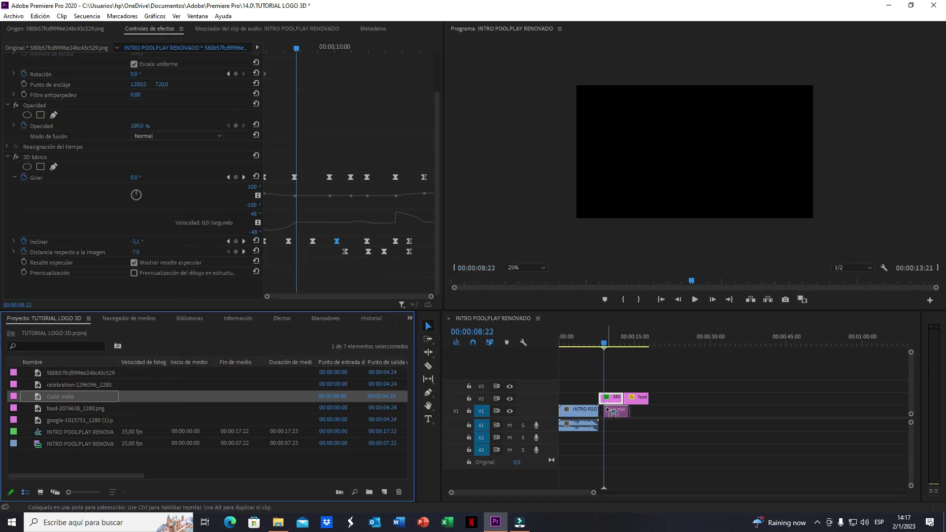
drag(68, 397, 614, 411)
drag(597, 345, 620, 339)
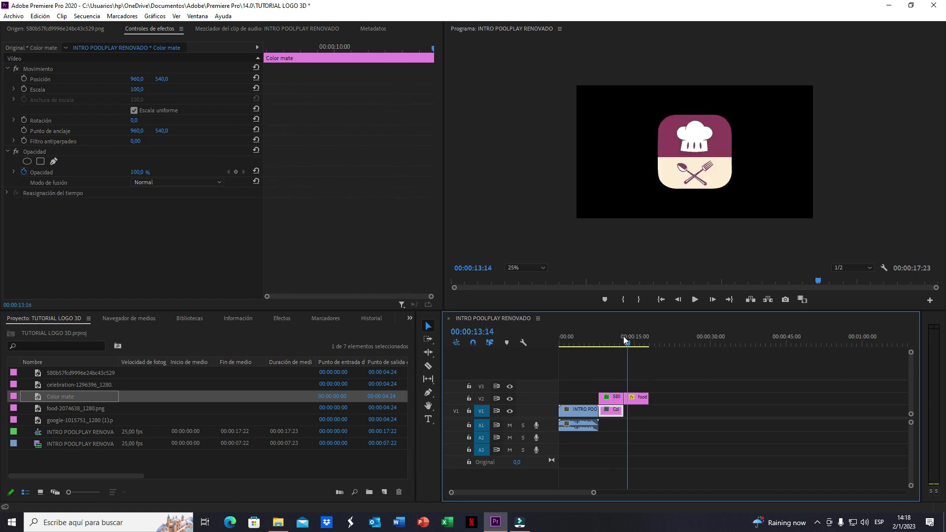
Step: Recolour the Color Matte dark brown 2D2828 and shift the food clip about five seconds later on V2
double_click(614, 409)
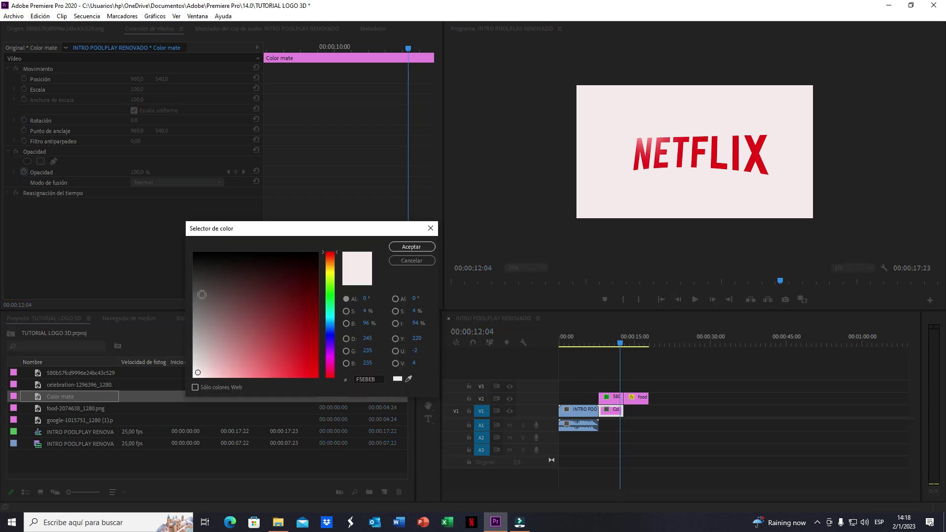
click(207, 274)
click(411, 247)
drag(620, 345, 617, 340)
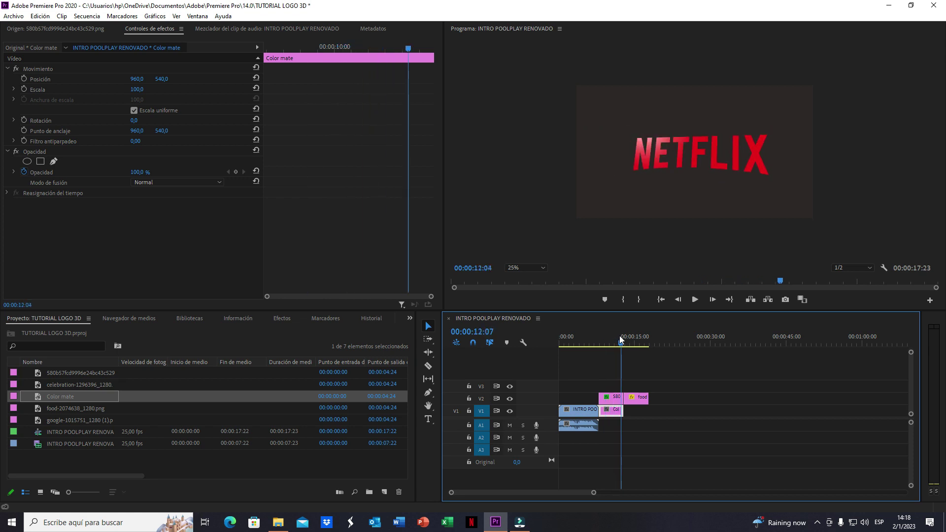
drag(616, 337, 614, 339)
mouse_move(636, 397)
mouse_down()
mouse_move(661, 397)
mouse_move(633, 410)
mouse_up()
click(621, 397)
Step: Add a swivel keyframe at 13:11 and set swivel to -17° at 14:05
drag(617, 345, 627, 343)
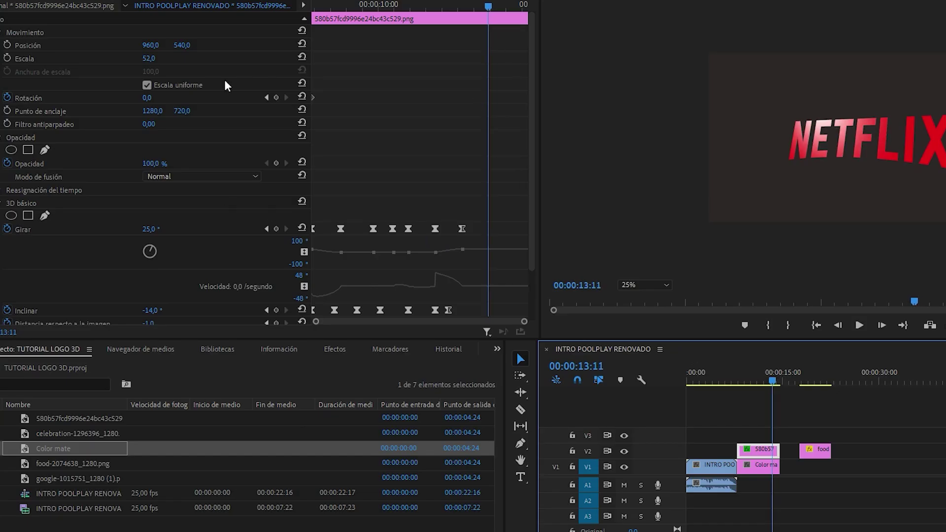
click(276, 228)
key(space)
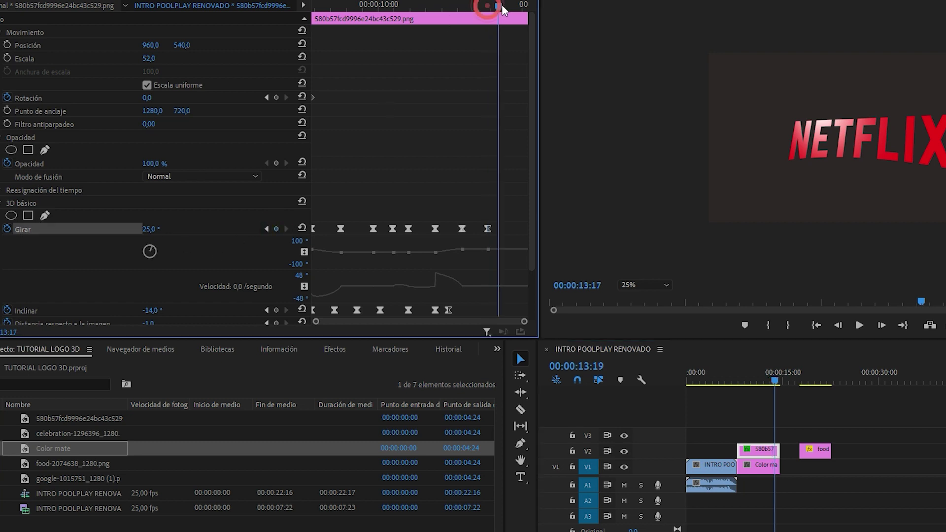
drag(153, 229, 133, 230)
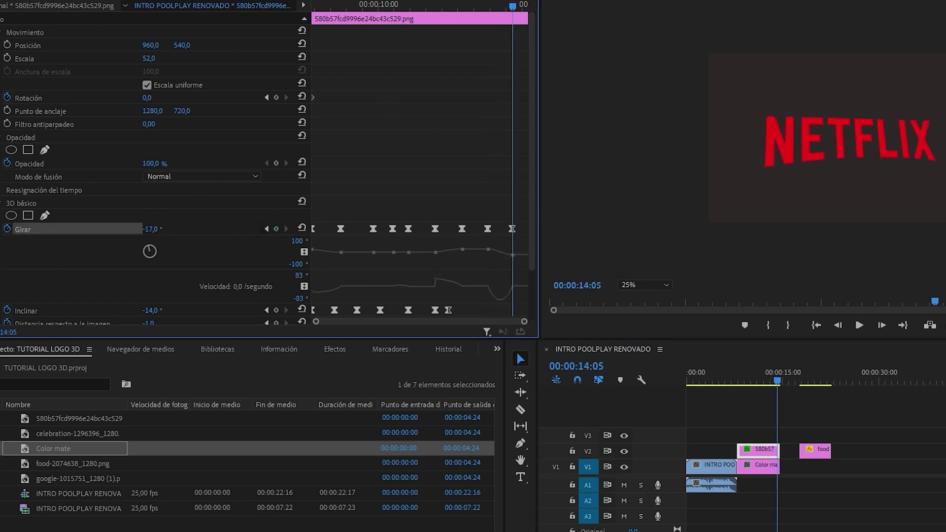
Step: Lengthen the Netflix logo clip to 00:00:08:20, then try and undo a 0° swivel at 15:01
drag(779, 450, 792, 451)
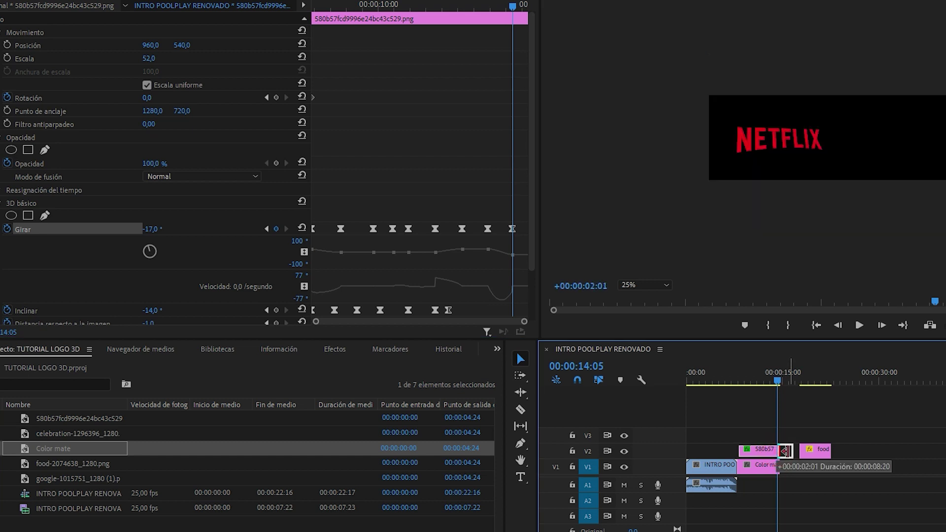
drag(414, 9, 493, 3)
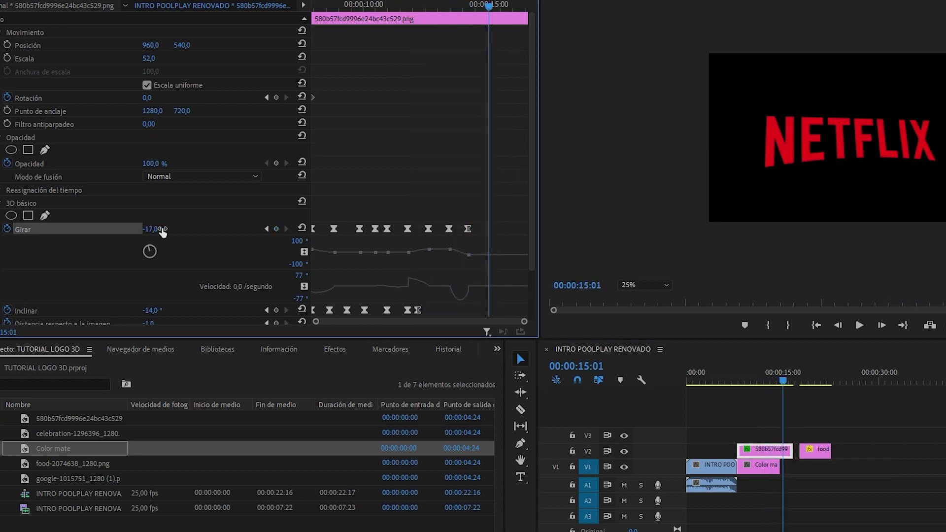
click(150, 229)
text(0)
key(Return)
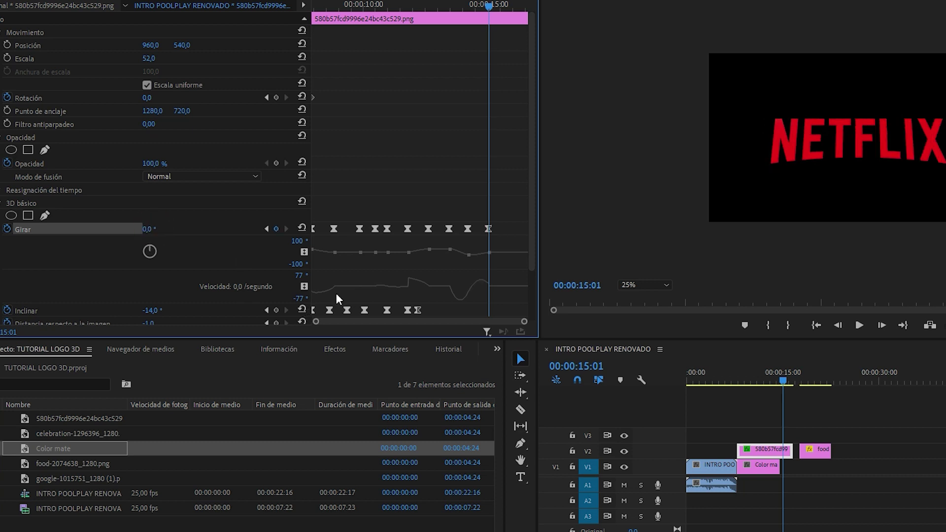
key(ctrl+z)
Step: Drag the tilt keyframes right to space them further apart, with the last near 00:00:15:01
mouse_move(471, 225)
mouse_down()
mouse_move(501, 232)
mouse_move(398, 229)
mouse_move(422, 229)
mouse_up()
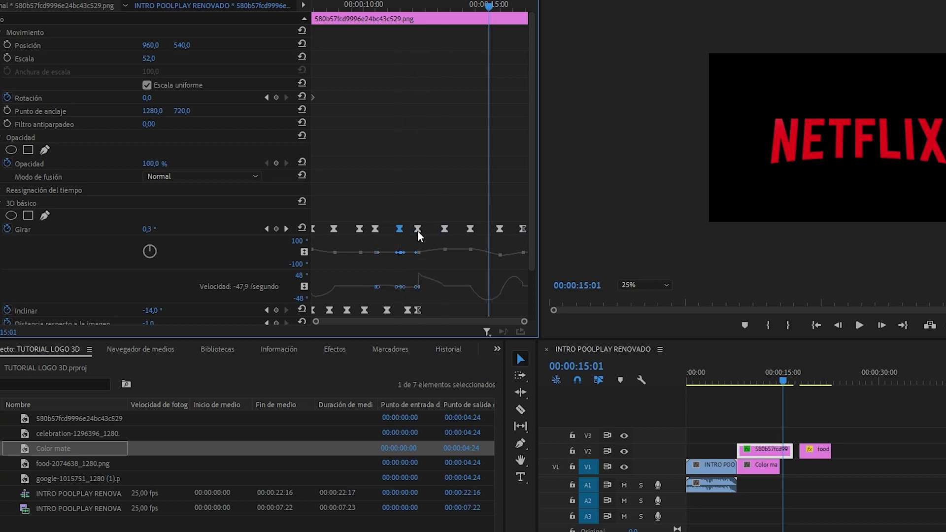
drag(419, 310, 512, 308)
click(409, 310)
mouse_move(386, 310)
mouse_down()
mouse_move(428, 310)
mouse_move(344, 310)
mouse_up()
drag(466, 309, 493, 310)
drag(422, 310, 462, 310)
mouse_move(387, 309)
mouse_down()
mouse_move(423, 310)
mouse_move(388, 310)
mouse_up()
Step: Play the logo animation from the clip start through to about 14:02
click(311, 6)
key(space)
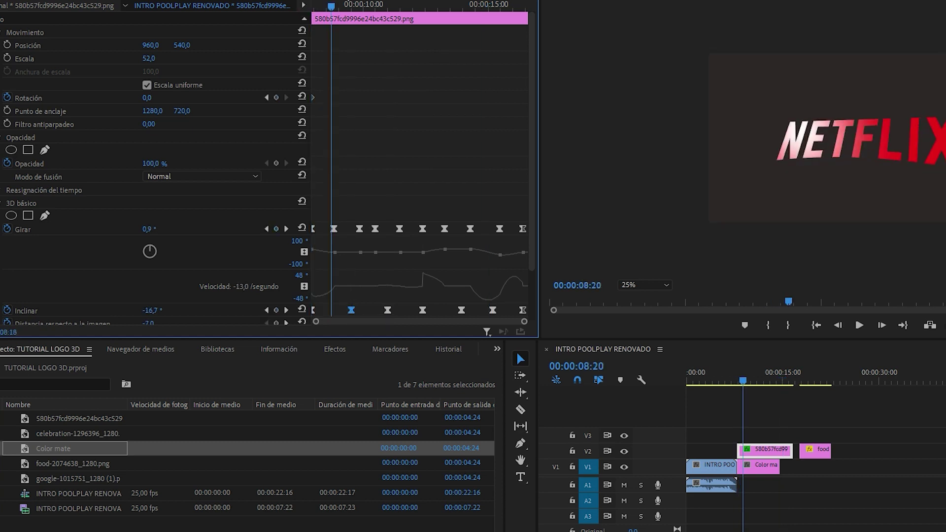
drag(389, 4, 472, 16)
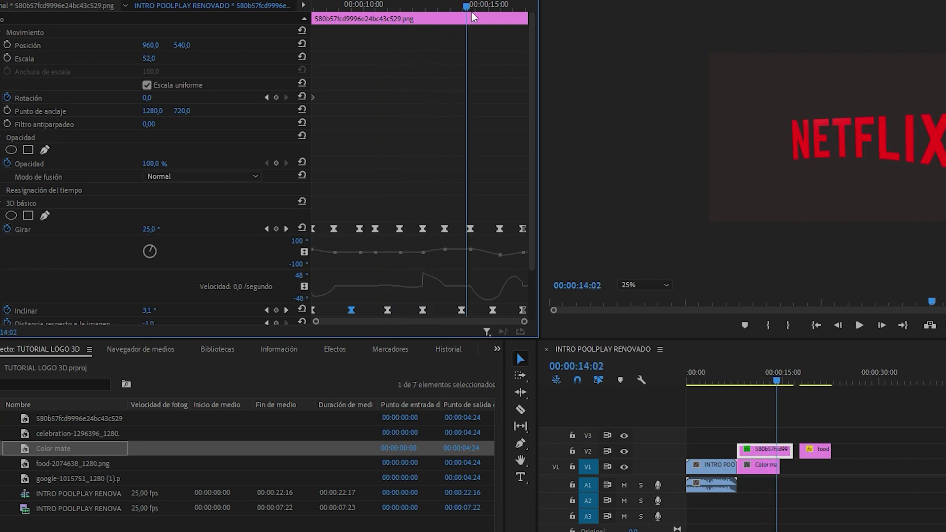
Step: At 13:07, set the logo's swivel to -32° and tilt to -10.4°, then preview the motion
mouse_move(528, 7)
mouse_down()
mouse_move(414, 19)
mouse_move(430, 5)
mouse_move(446, 127)
mouse_up()
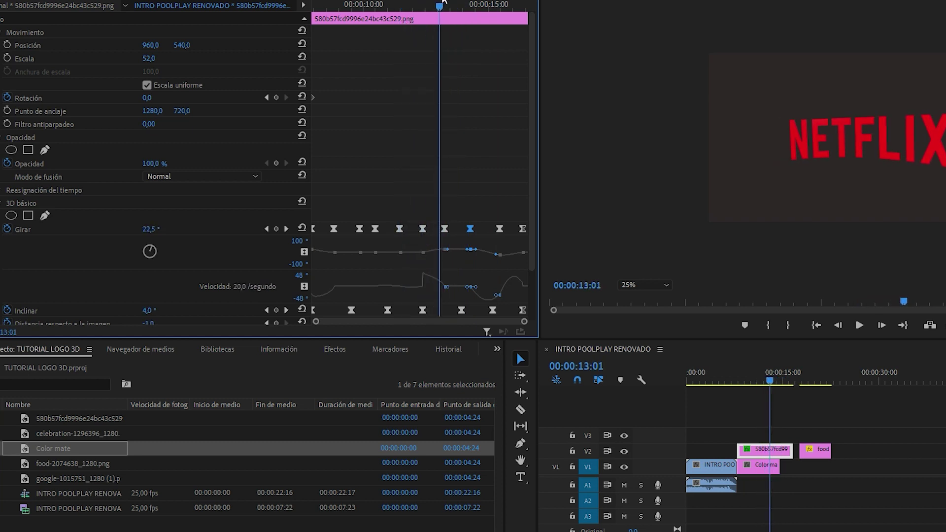
click(148, 229)
text(50)
key(Return)
drag(148, 229, 124, 230)
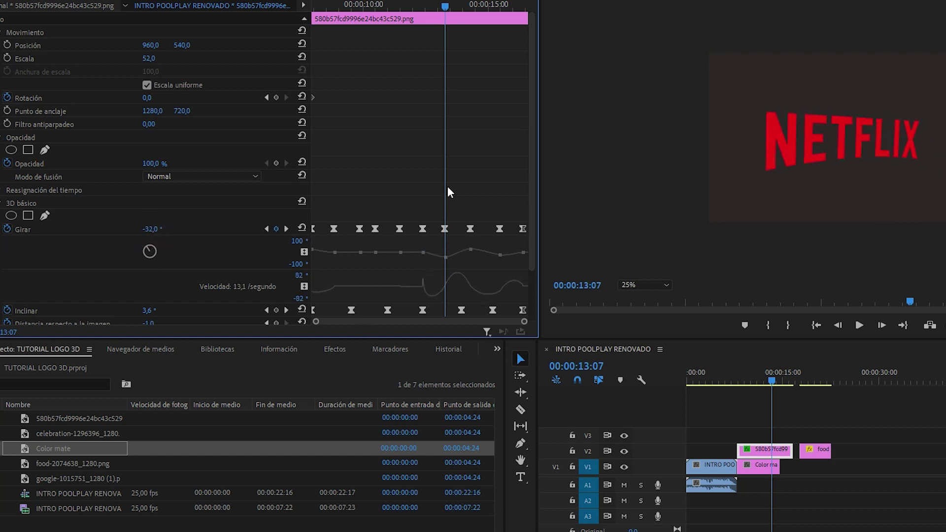
drag(143, 311, 138, 311)
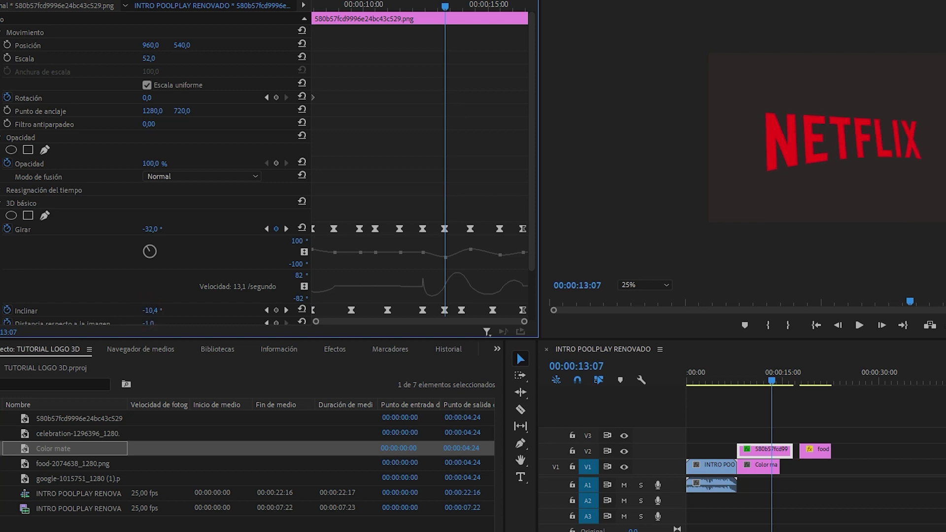
drag(445, 5, 489, 15)
Step: Extend the Color Matte to 00:00:08:20 to match the logo clip and preview from 08:00
drag(778, 465, 793, 466)
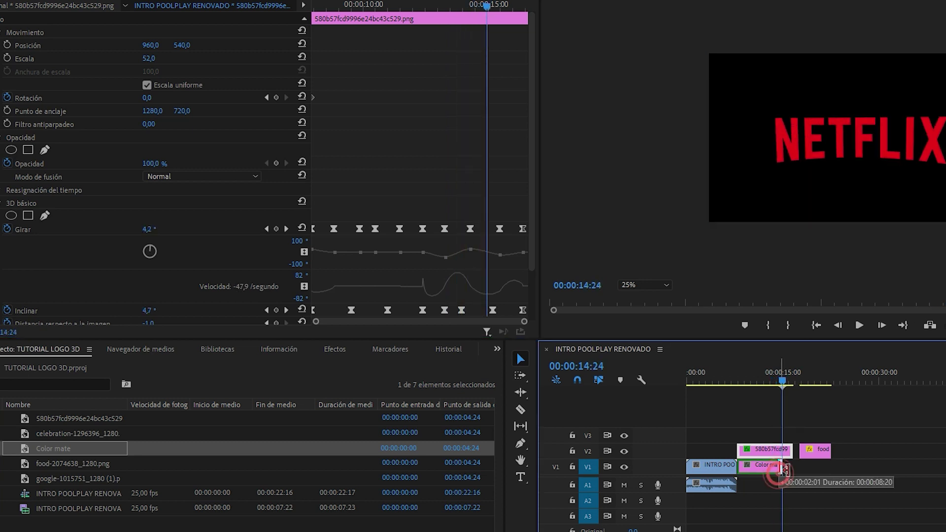
click(764, 377)
drag(762, 377, 737, 378)
drag(753, 375, 784, 378)
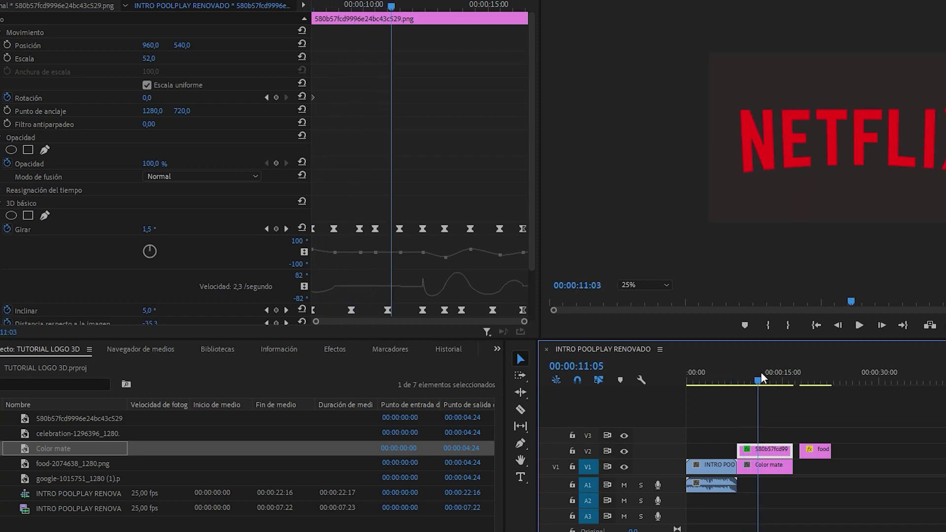
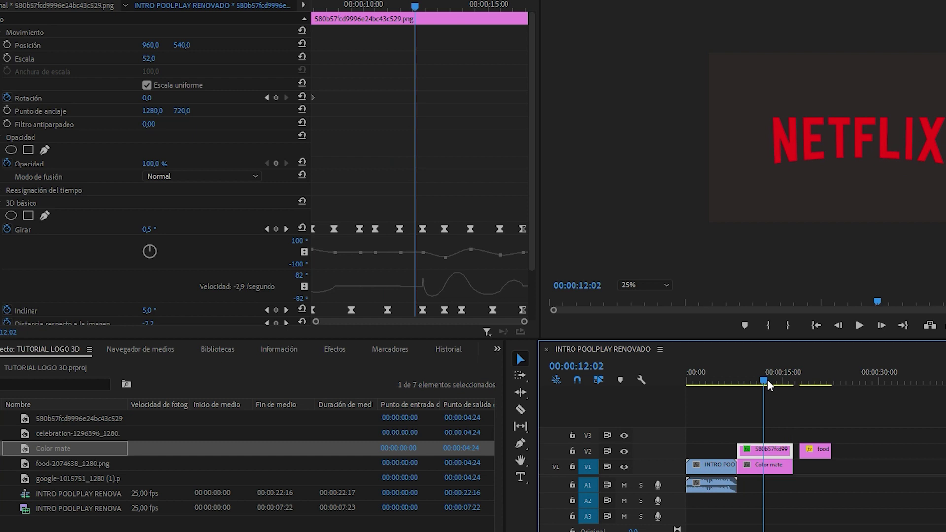
Step: Keyframe the logo's scale at 14:00, enlarging it from 52 to 91
click(8, 58)
drag(454, 4, 463, 5)
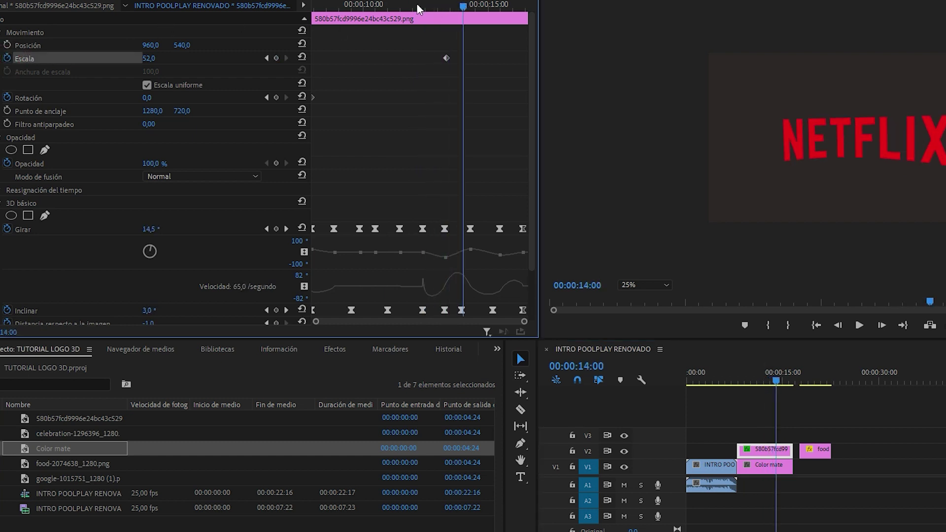
drag(148, 58, 436, 192)
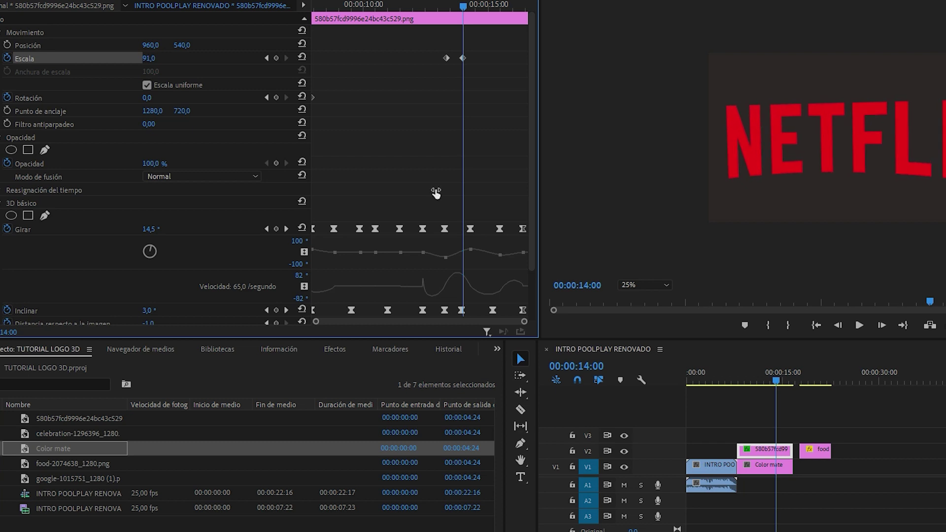
Step: Add position keyframes from about 14:17 to 16:00 that push the logo right to 1063
drag(443, 5, 498, 4)
click(7, 45)
mouse_move(150, 45)
mouse_down()
mouse_move(141, 45)
mouse_move(193, 45)
mouse_up()
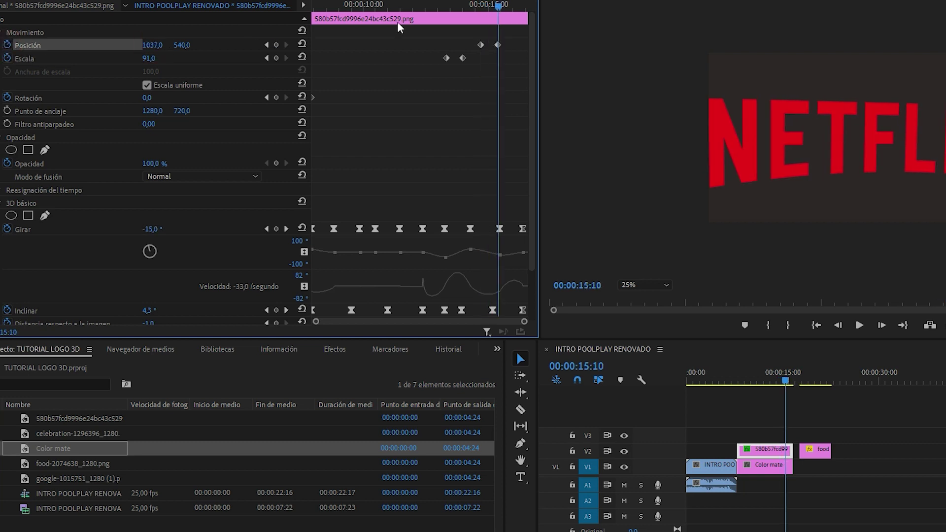
key(shift+Right)
key(shift+Right)
key(shift+Right)
drag(152, 45, 165, 44)
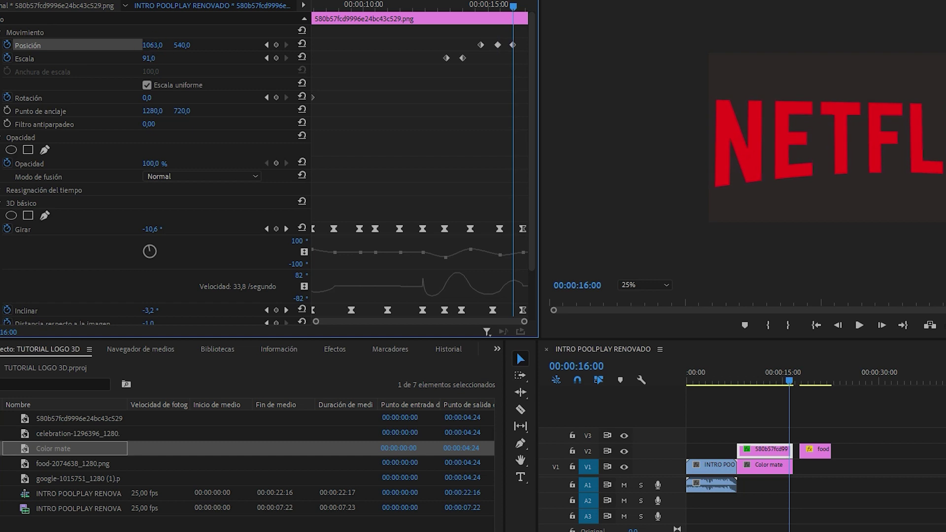
click(523, 6)
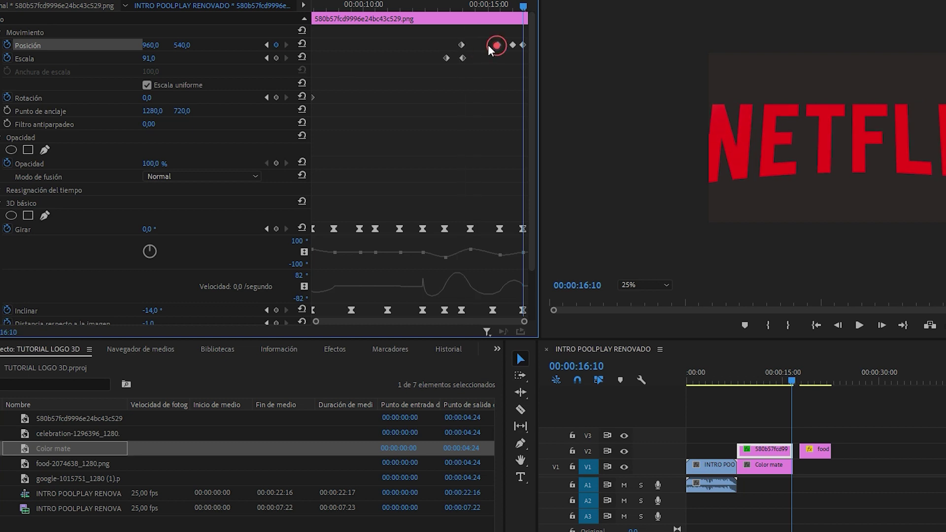
Step: Slide a position keyframe earlier, add a matching scale keyframe, and shrink the logo to scale 46 at 16:09
drag(512, 45, 499, 45)
click(266, 45)
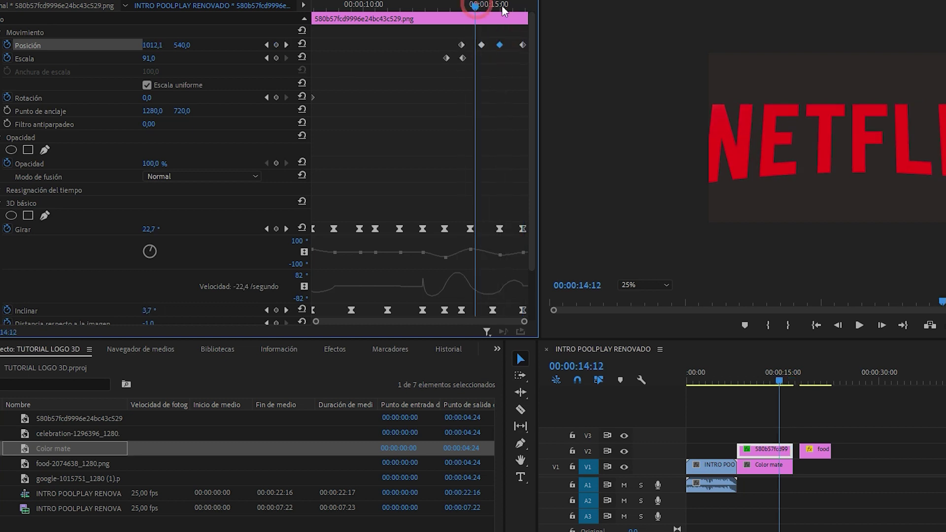
click(276, 59)
click(523, 5)
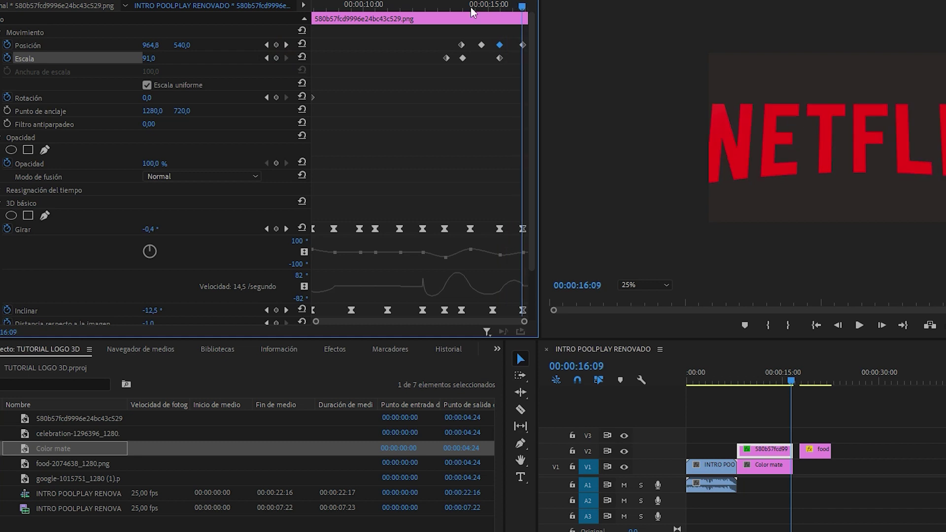
click(203, 62)
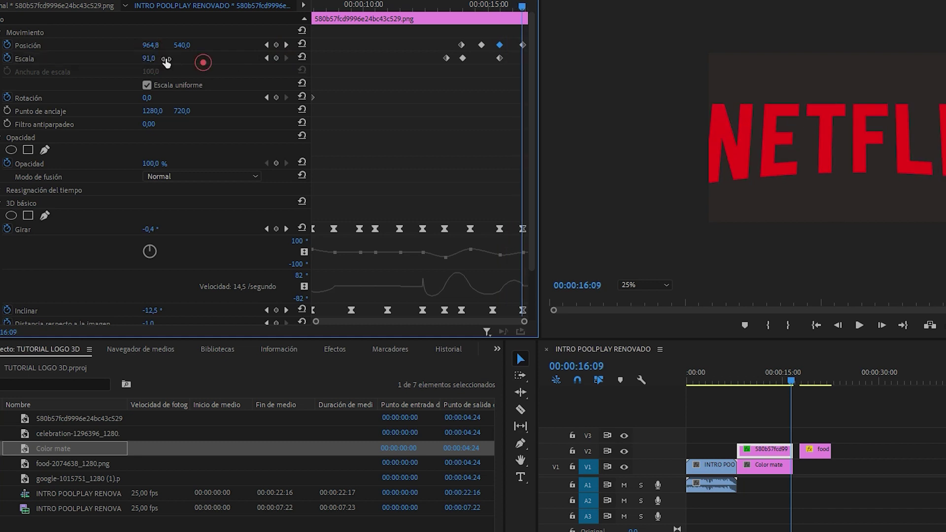
text(46)
key(Return)
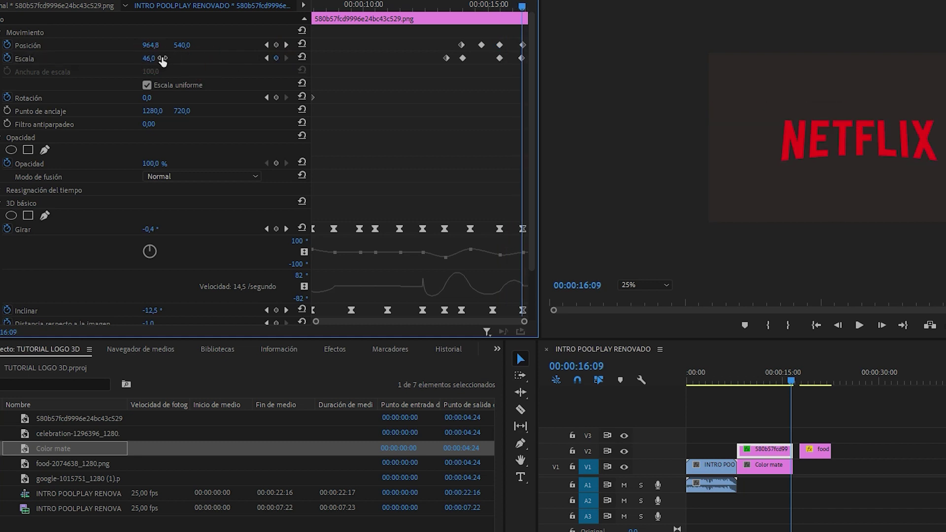
mouse_move(422, 7)
mouse_down()
mouse_move(478, 8)
mouse_move(539, 29)
mouse_move(476, 27)
mouse_up()
mouse_move(743, 372)
mouse_down()
mouse_move(779, 356)
mouse_move(768, 363)
mouse_up()
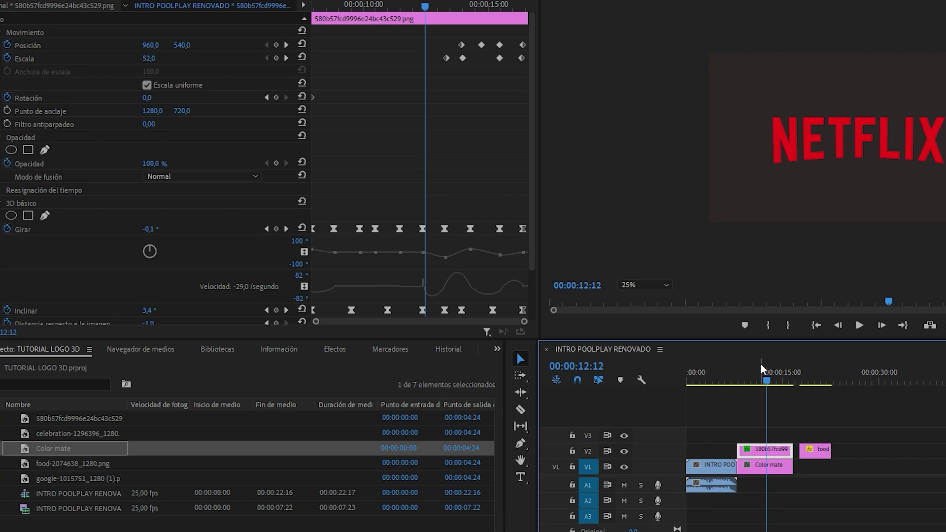
Step: Drag the Escala and Posición keyframes earlier so each position keyframe aligns with a scale keyframe
drag(436, 7, 497, 5)
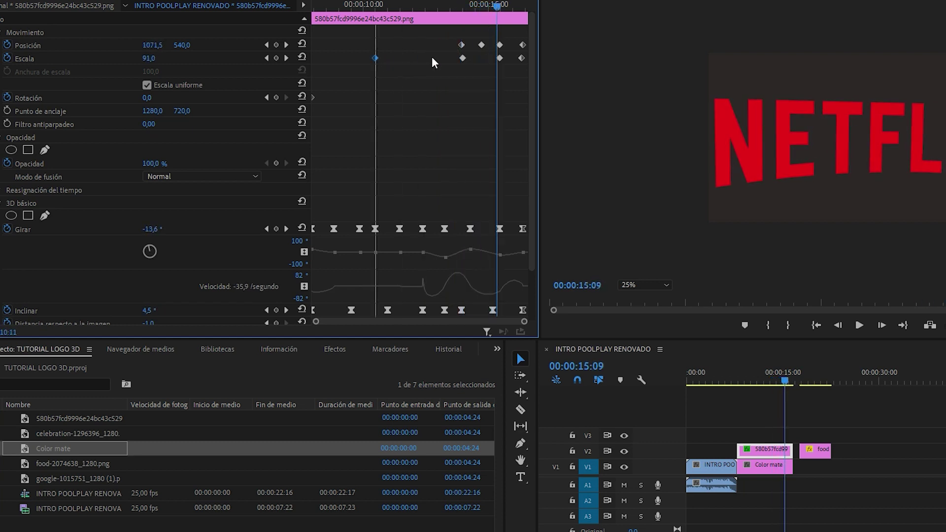
drag(482, 58, 375, 45)
drag(481, 44, 426, 45)
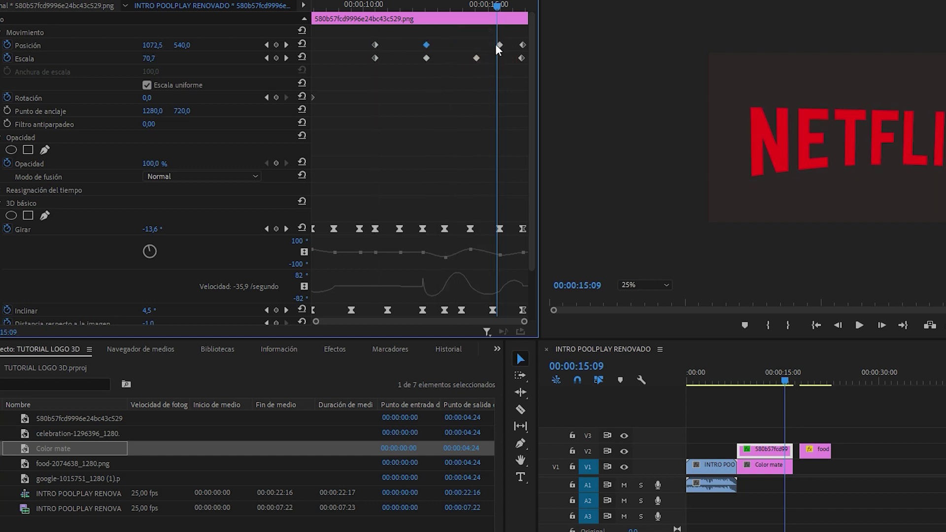
drag(499, 45, 476, 45)
mouse_move(353, 5)
mouse_down()
mouse_move(459, 5)
mouse_move(537, 32)
mouse_up()
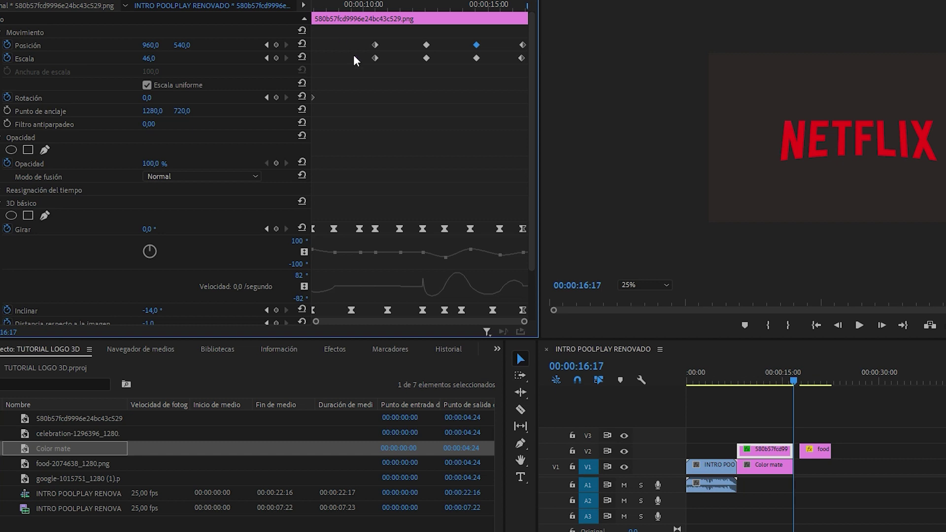
Step: Give the Escala keyframes Suavizar entrada and Suavizar salida temporal interpolation instead of hold
right_click(514, 57)
click(442, 151)
right_click(426, 58)
click(473, 215)
key(ctrl+z)
right_click(427, 59)
click(474, 241)
right_click(476, 58)
click(507, 252)
Step: Ease the Posición keyframes in and out, including the last one, and preview from 11:15
drag(359, 43, 431, 45)
right_click(427, 59)
mouse_move(485, 149)
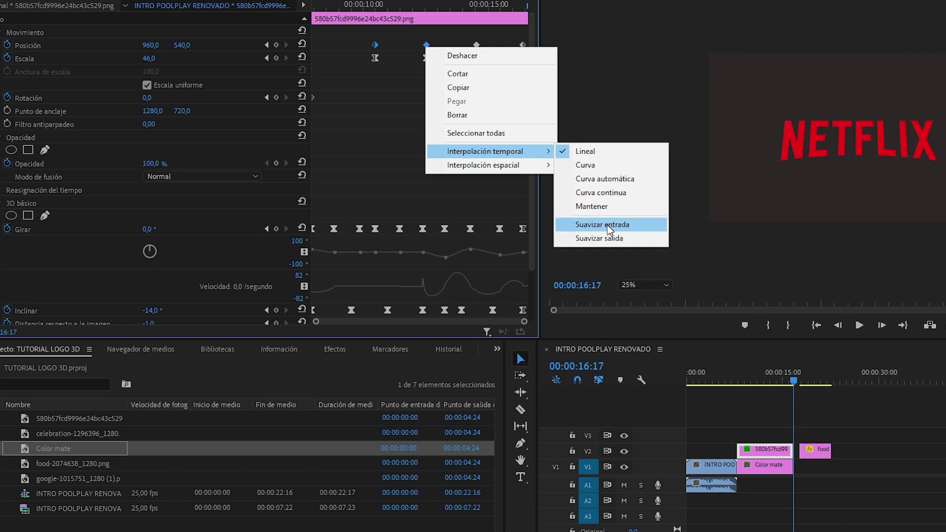
click(636, 222)
click(468, 42)
right_click(525, 47)
mouse_move(602, 153)
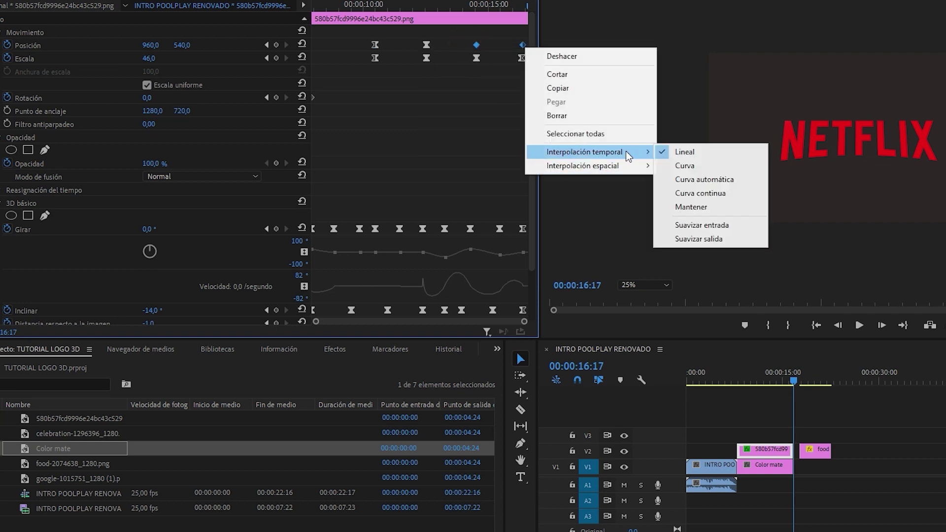
click(704, 230)
drag(302, 50, 335, 45)
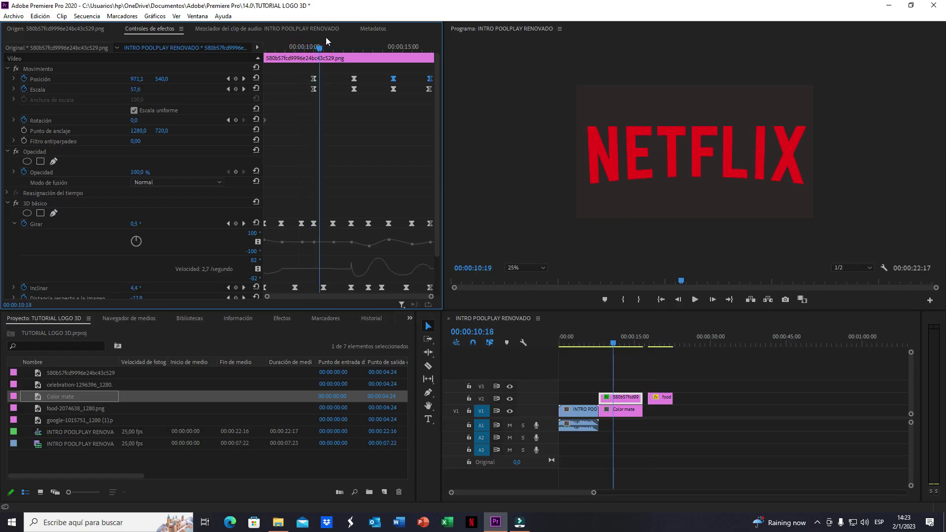
Step: Move two sets of logo keyframes earlier and preview the animation between 8:17 and 13:22
drag(310, 81, 270, 79)
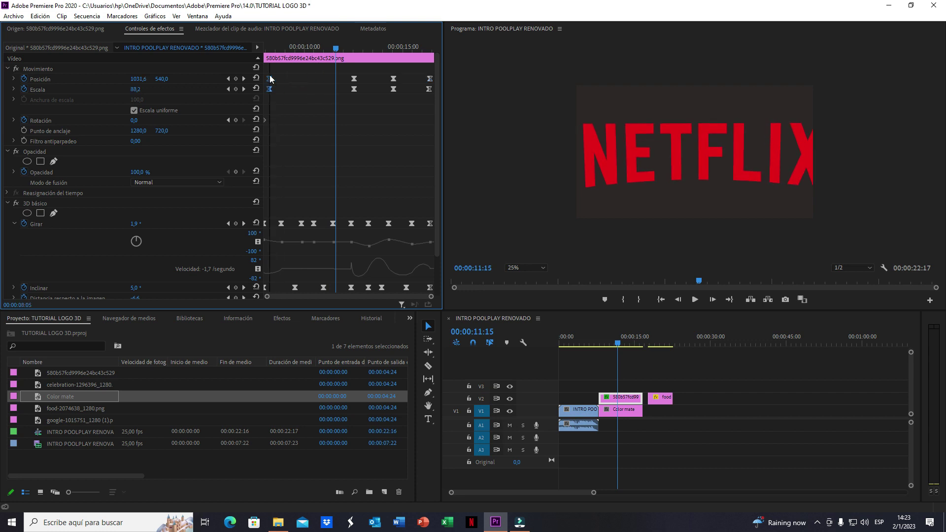
drag(357, 80, 316, 78)
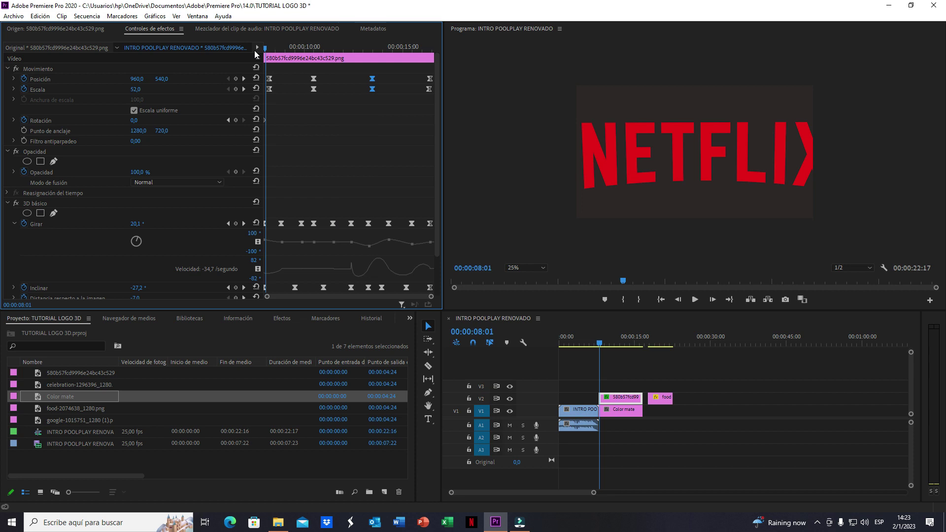
drag(594, 347, 643, 338)
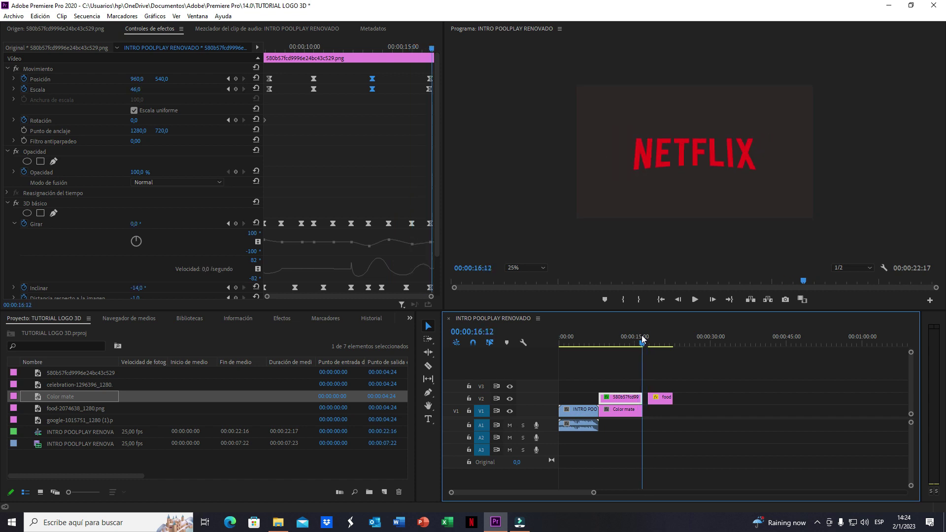
click(351, 48)
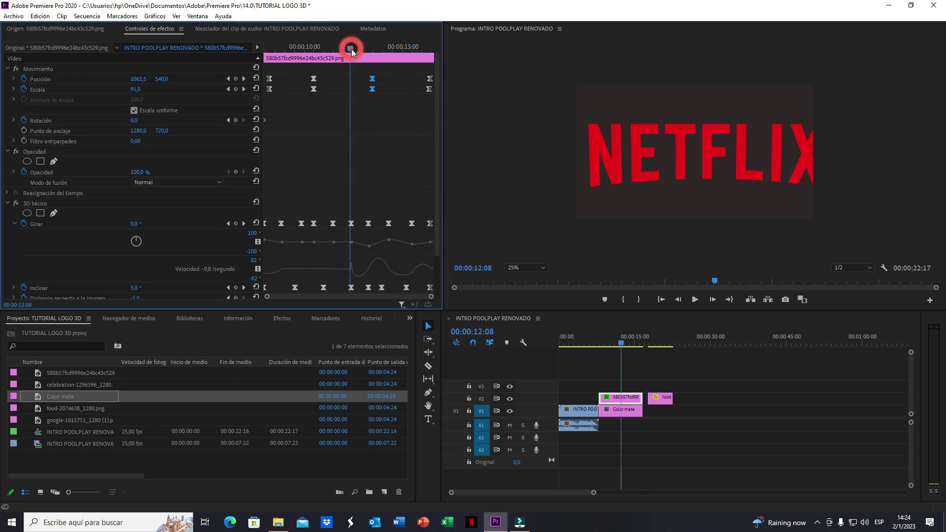
drag(358, 48, 383, 39)
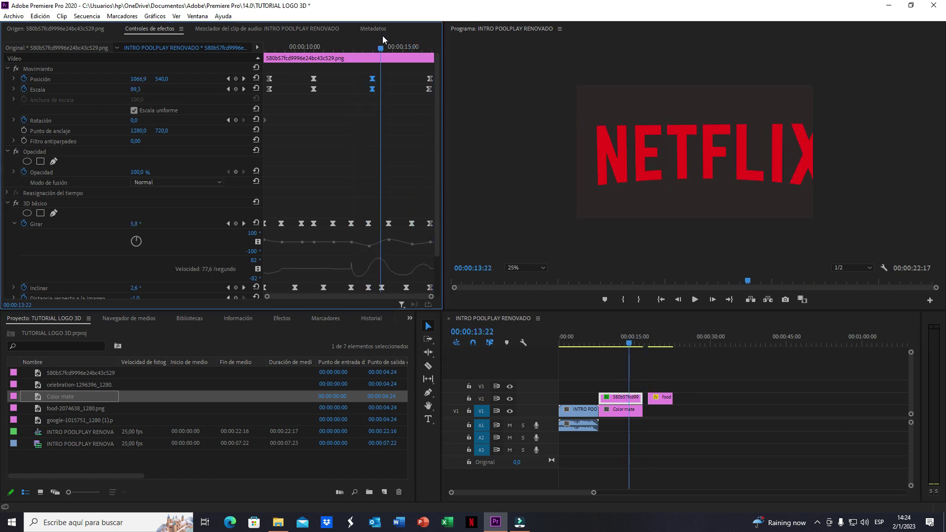
click(279, 48)
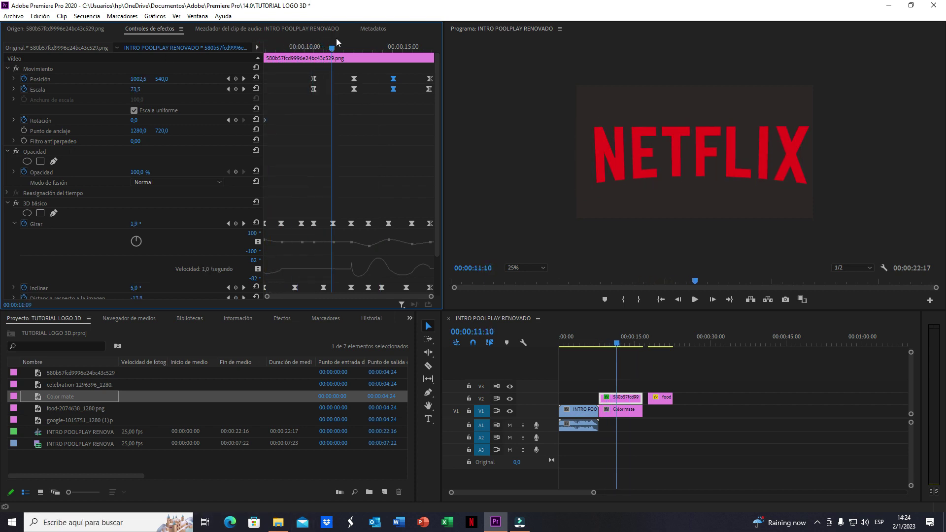
drag(307, 46, 380, 42)
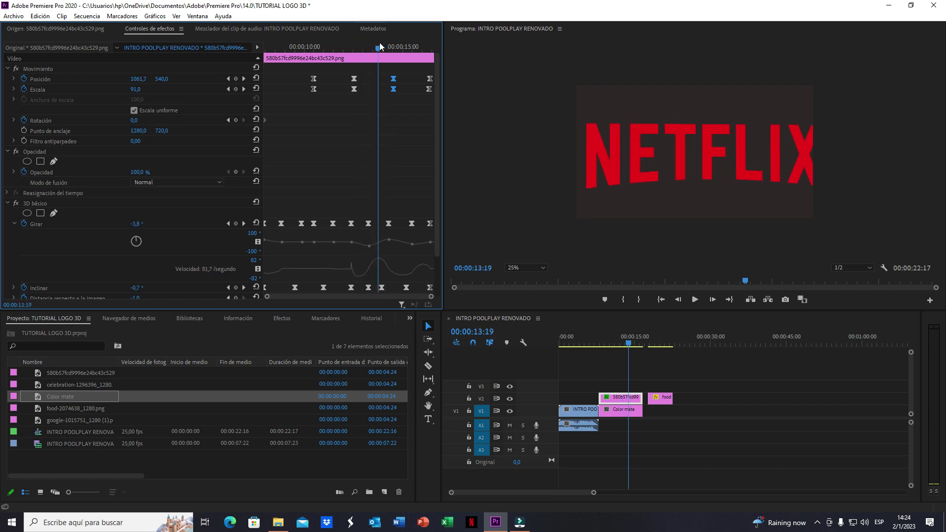
Step: Delete the late position and scale keyframe pair and preview up to 15:04
drag(408, 76, 377, 86)
key(Delete)
drag(372, 45, 430, 67)
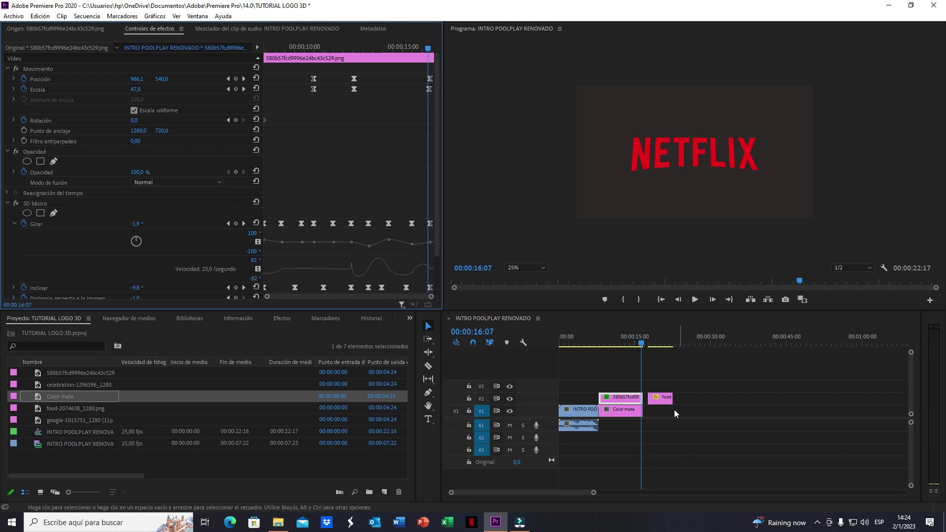
Step: Move the food clip to track V3, lengthen the logo and Color mate clips, and preview to 17:00
mouse_move(660, 397)
mouse_down()
mouse_move(697, 385)
mouse_move(657, 398)
mouse_move(658, 409)
mouse_up()
click(628, 397)
drag(385, 46, 430, 40)
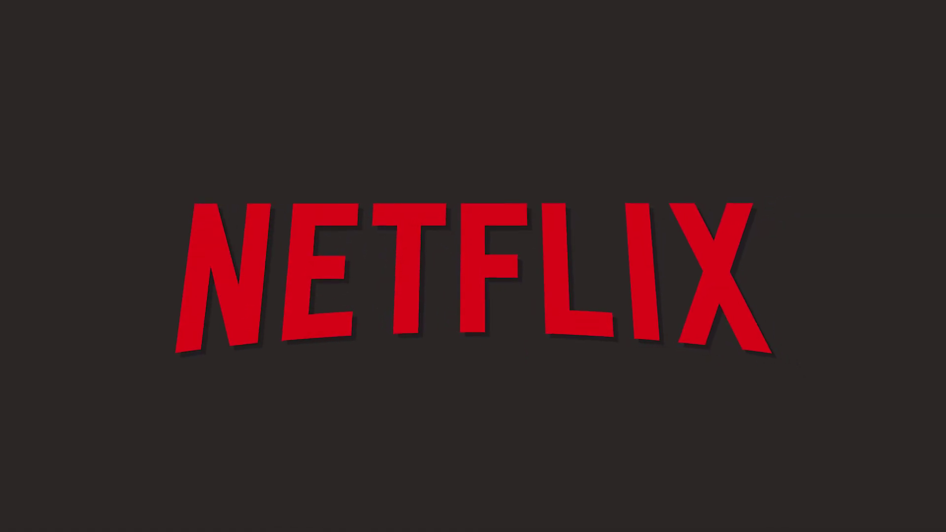